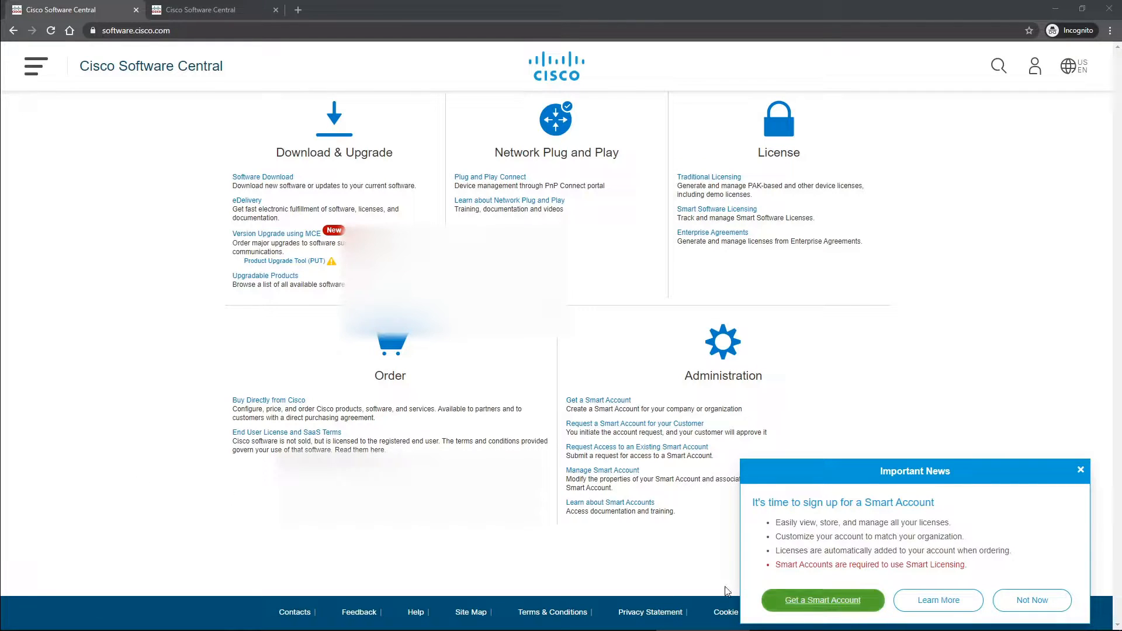
Bring up the Create a Smart Account page and dismiss the virtual assistant and its notice.
{"action": "left_click", "coordinate": [183, 6]}
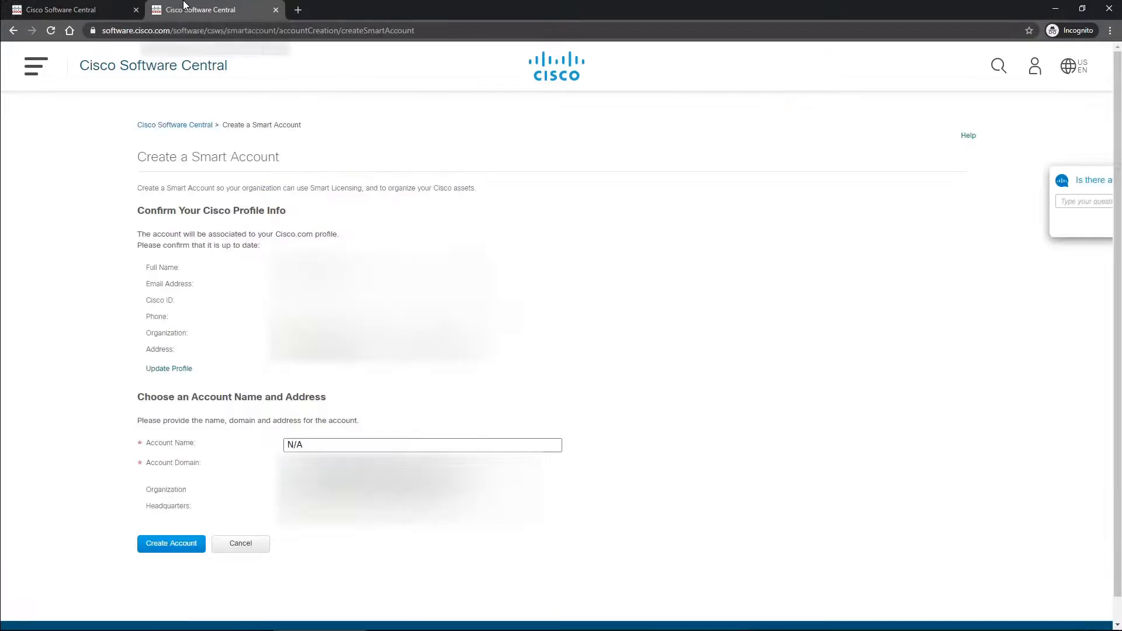
{"action": "left_click", "coordinate": [1081, 223]}
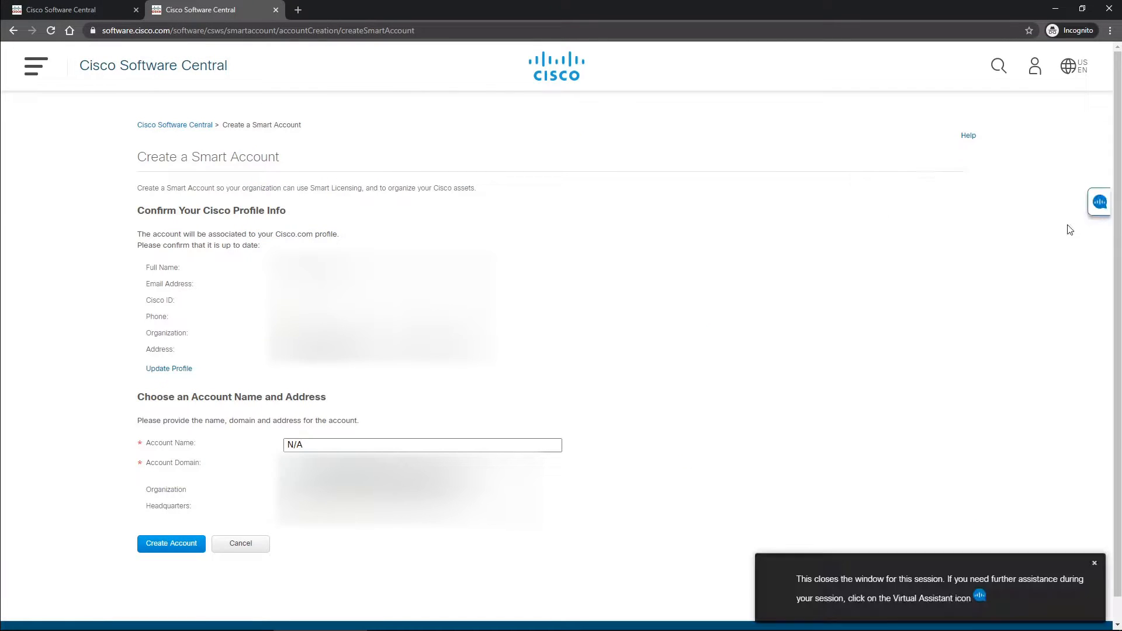
{"action": "left_click", "coordinate": [1094, 564]}
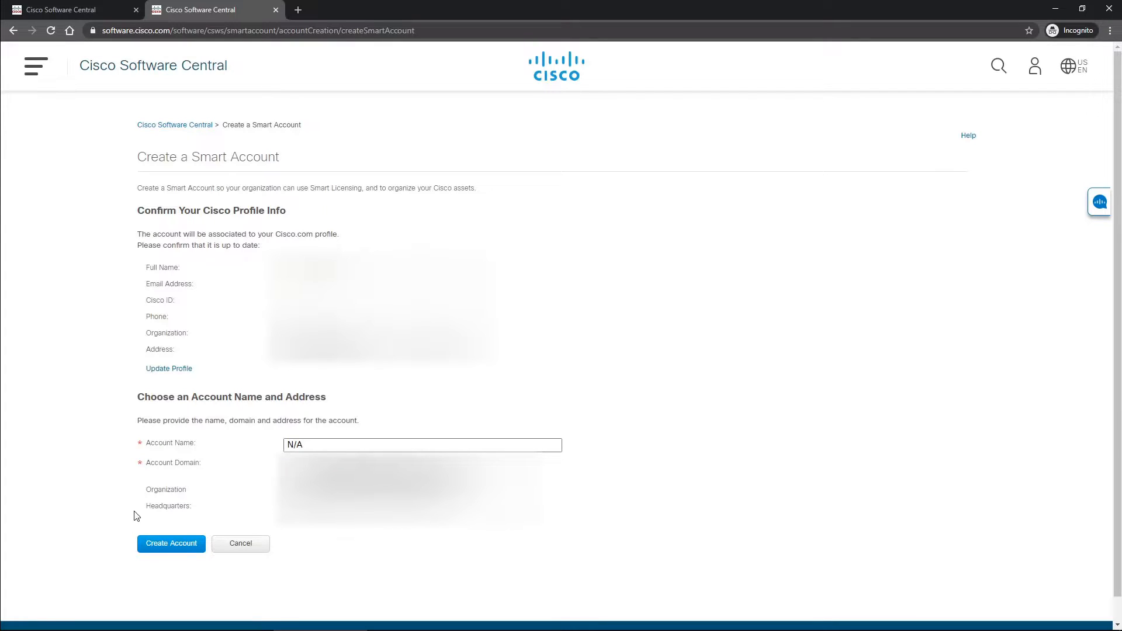
Go back to the software home page and open the virtual accounts list of the managed Smart Account.
{"action": "left_click", "coordinate": [35, 78]}
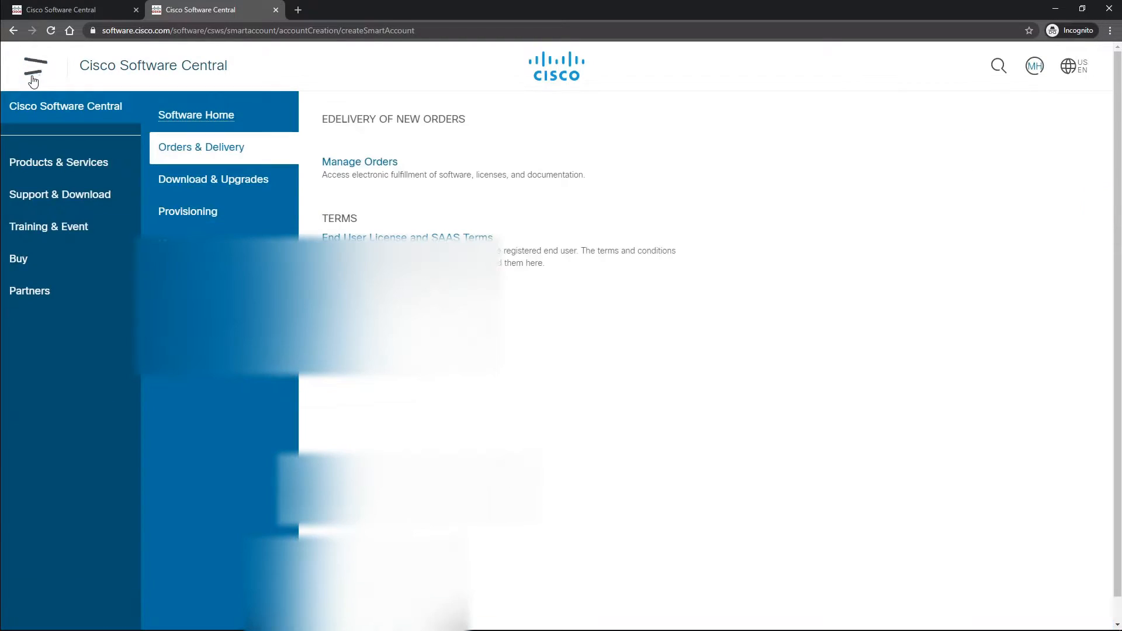
{"action": "left_click", "coordinate": [197, 120]}
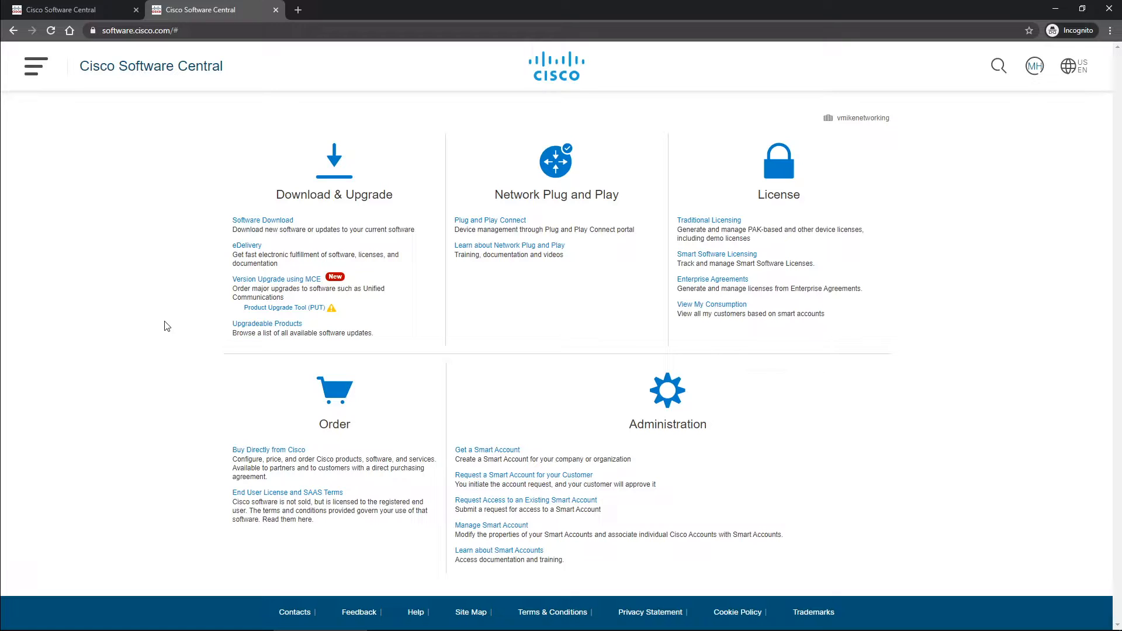
{"action": "left_click", "coordinate": [467, 531]}
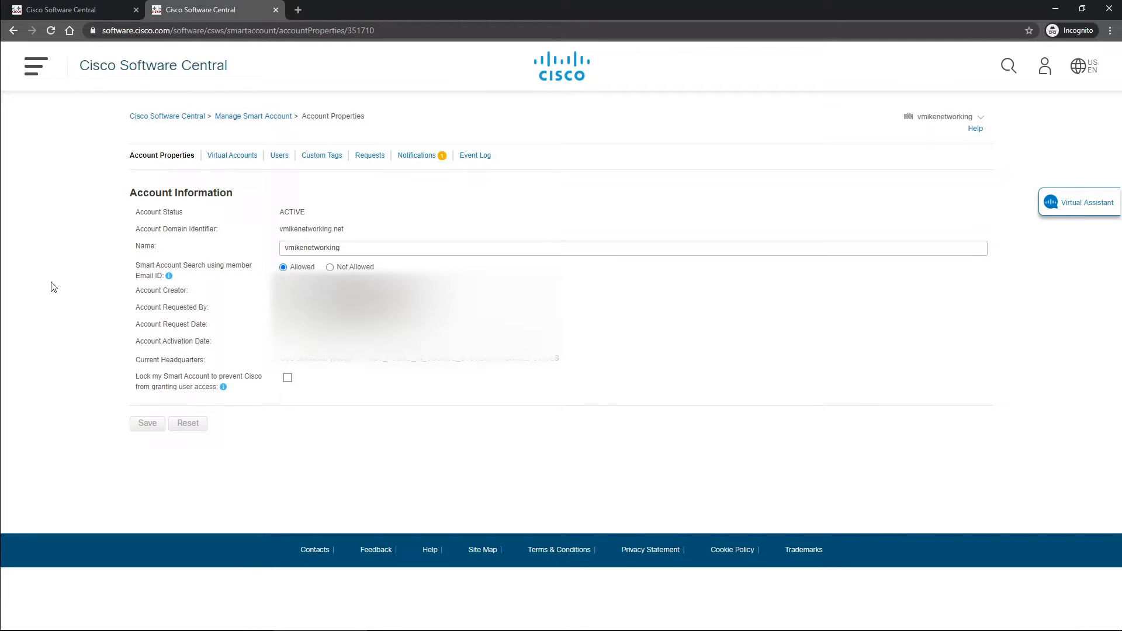
{"action": "left_click", "coordinate": [237, 156]}
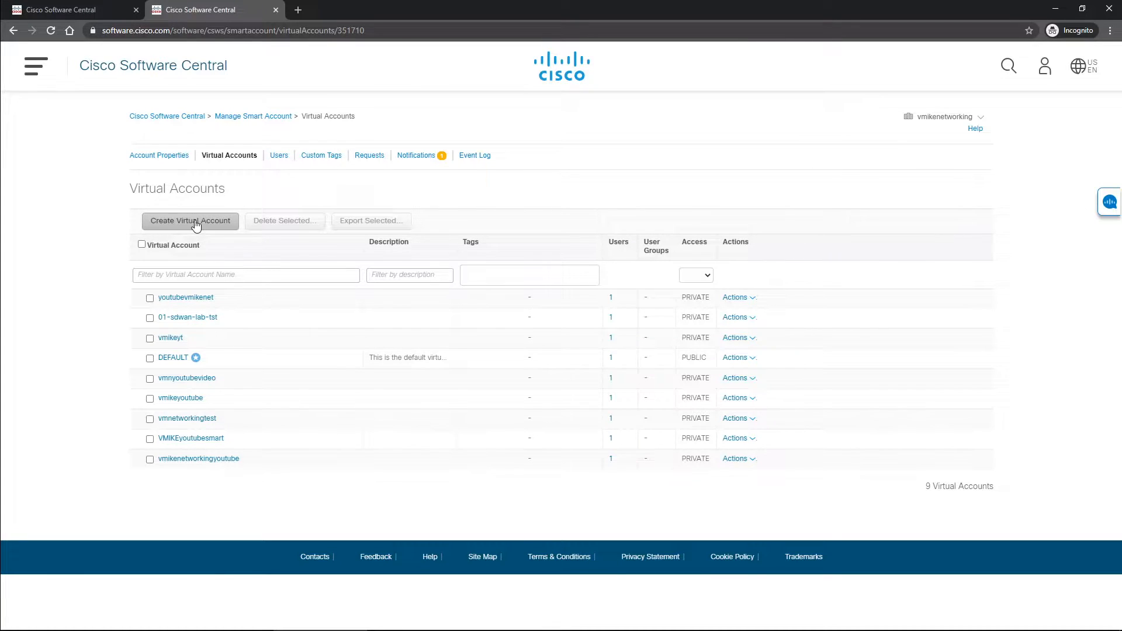
Create a top-level virtual account named vmnyoutube18 with Private access, without assigning additional users.
{"action": "left_click", "coordinate": [166, 225]}
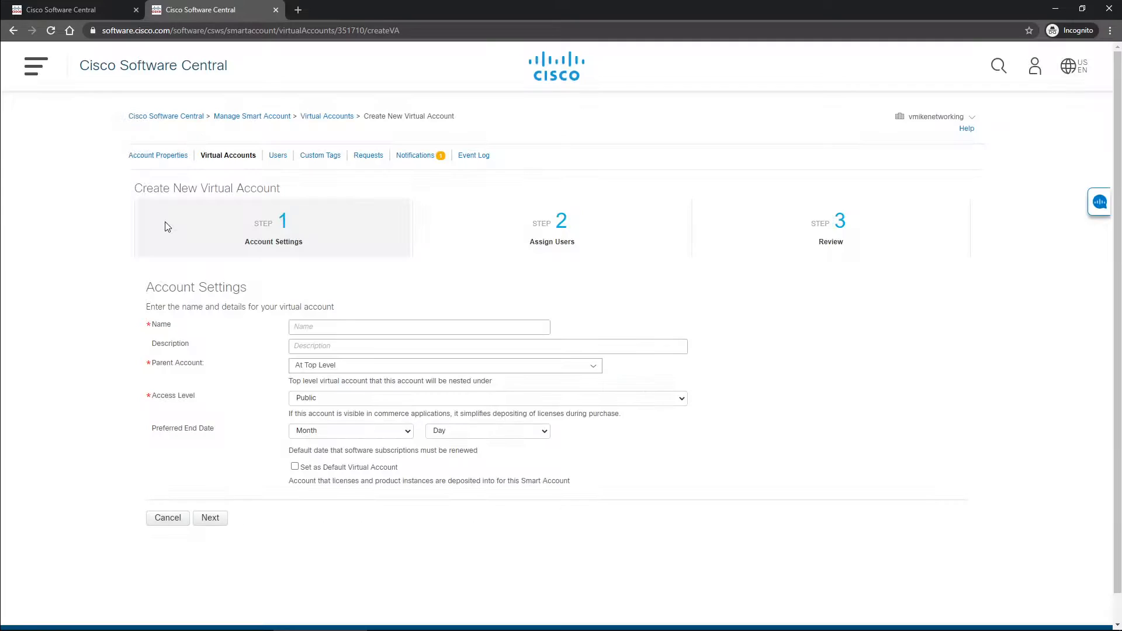
{"action": "left_click", "coordinate": [302, 323]}
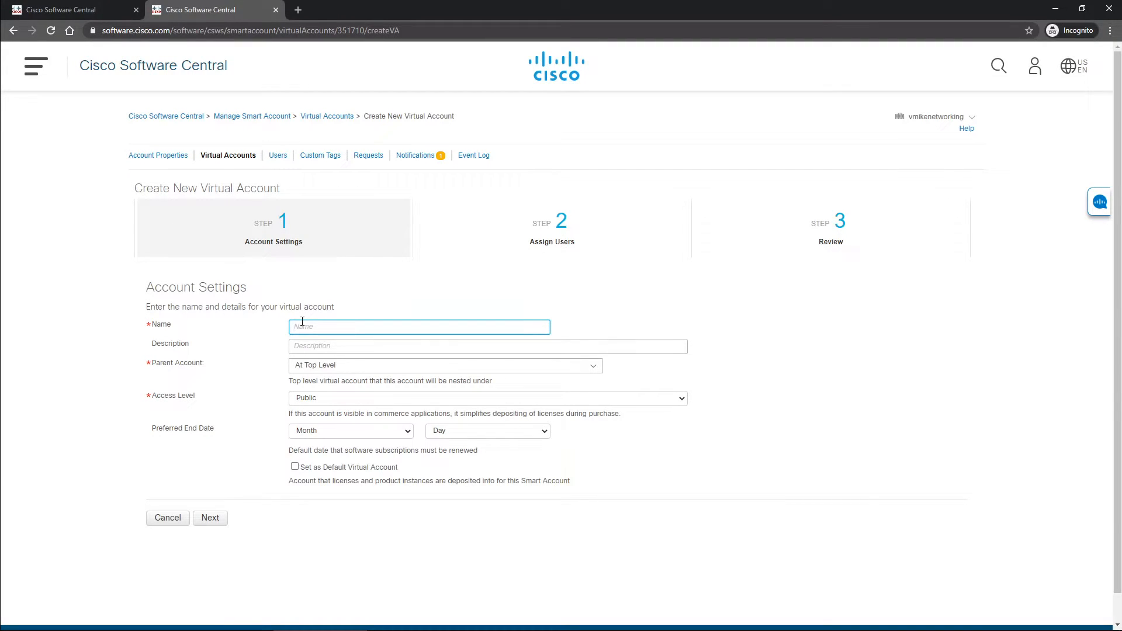
{"action": "type", "text": "vmmyoutube18"}
{"action": "left_click", "coordinate": [303, 402]}
{"action": "left_click", "coordinate": [304, 418]}
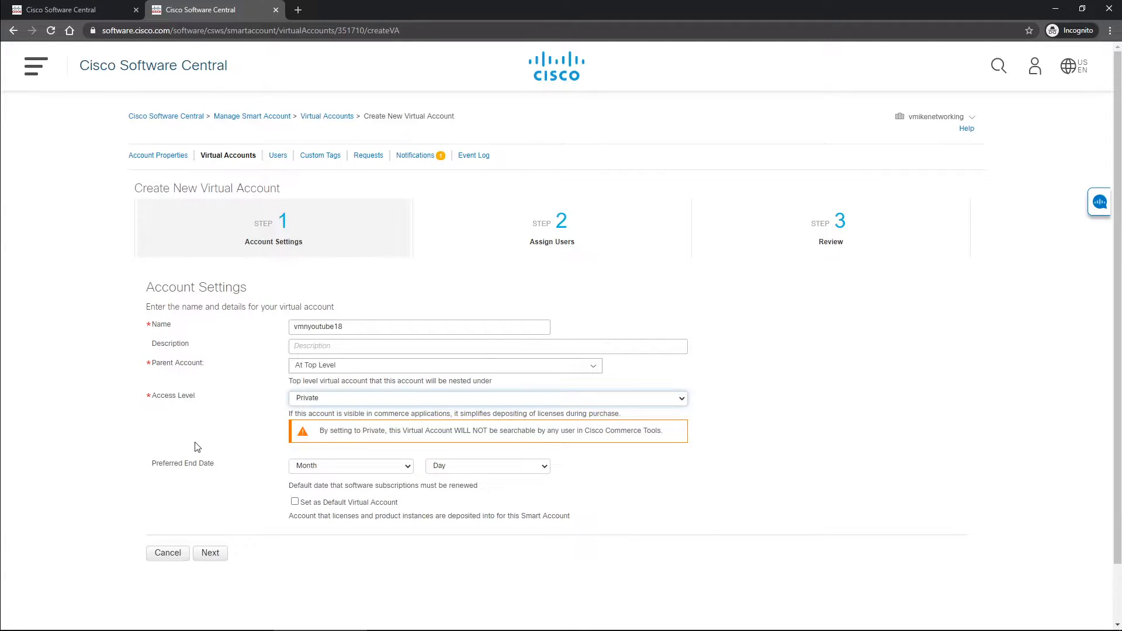
{"action": "key", "text": "ctrl+minus"}
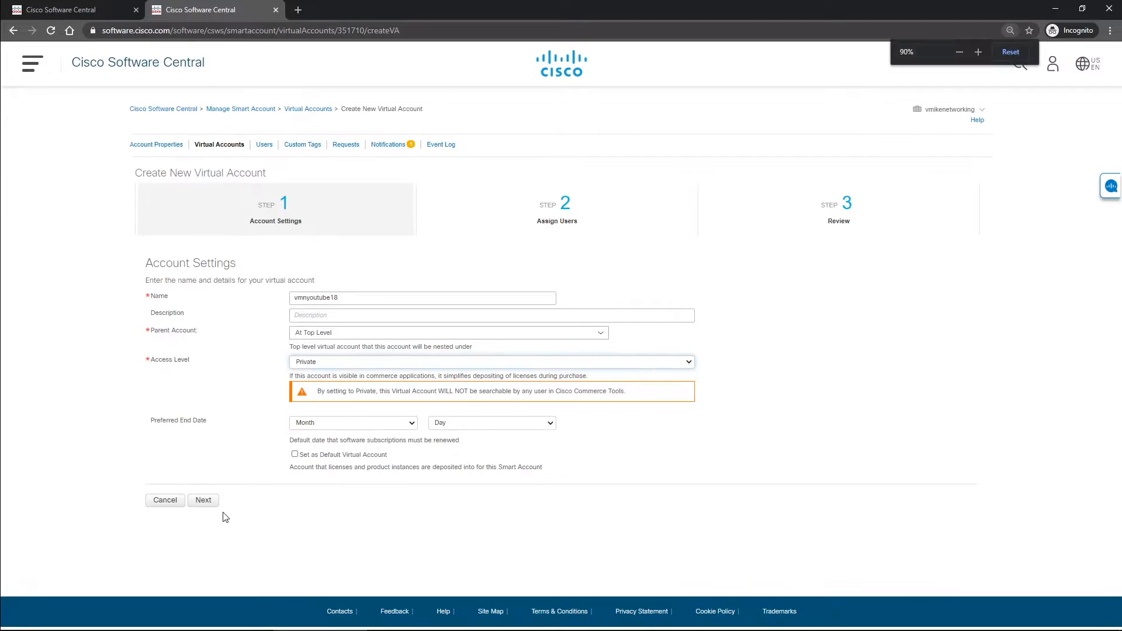
{"action": "left_click", "coordinate": [202, 501]}
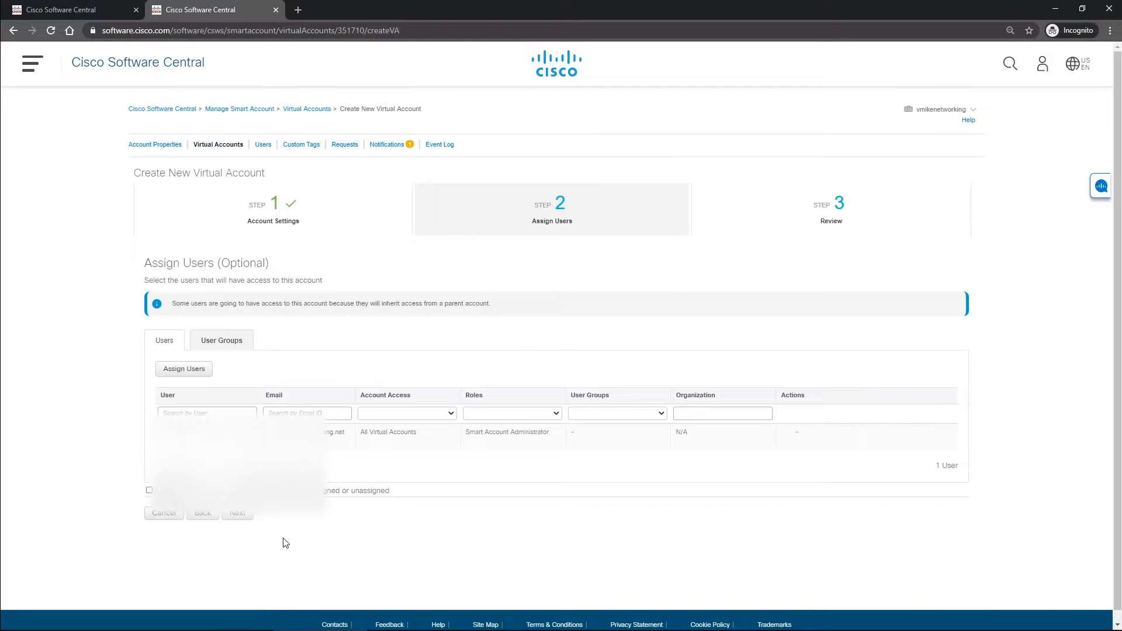
{"action": "left_click", "coordinate": [237, 513]}
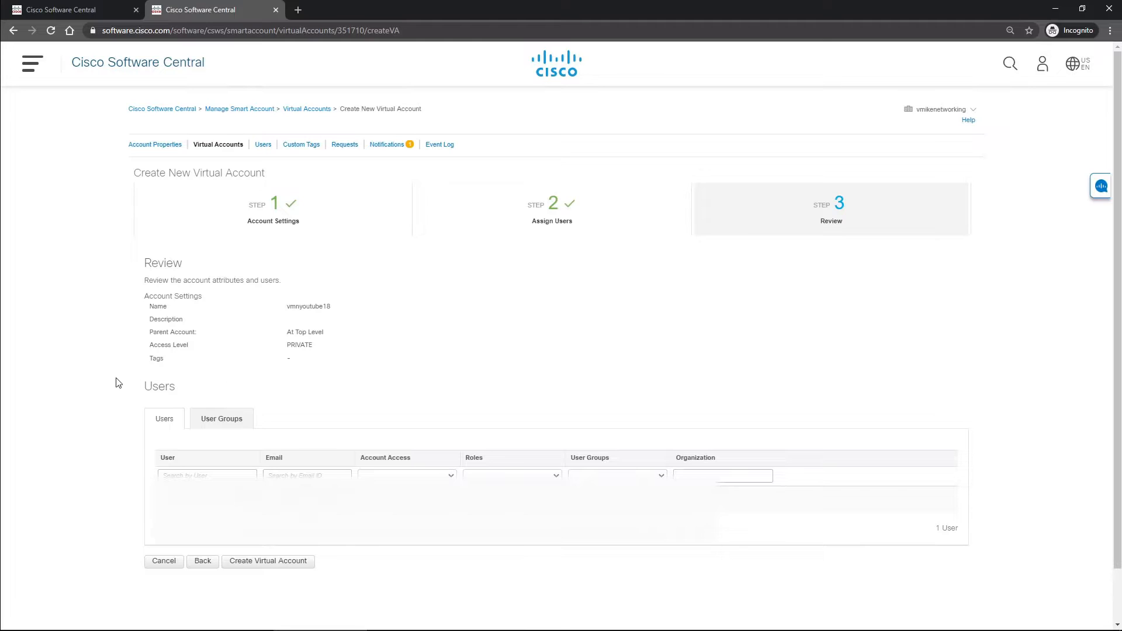
{"action": "left_click", "coordinate": [250, 563]}
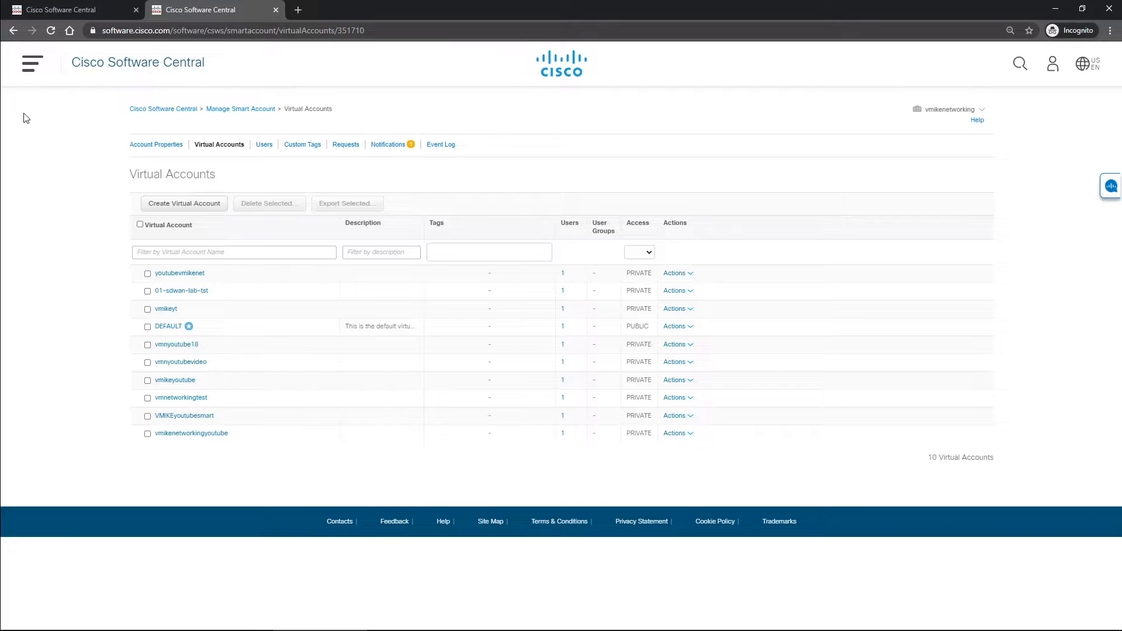
Open Plug and Play Connect from the software home page and switch to the vmnyoutube18 virtual account.
{"action": "left_click", "coordinate": [26, 77]}
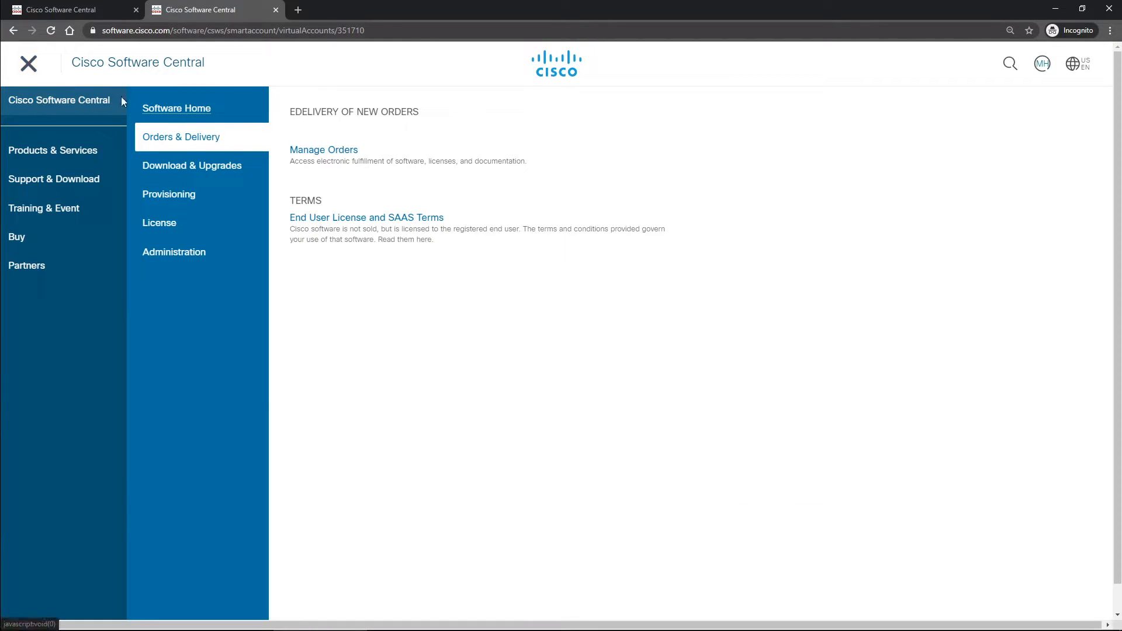
{"action": "left_click", "coordinate": [159, 109]}
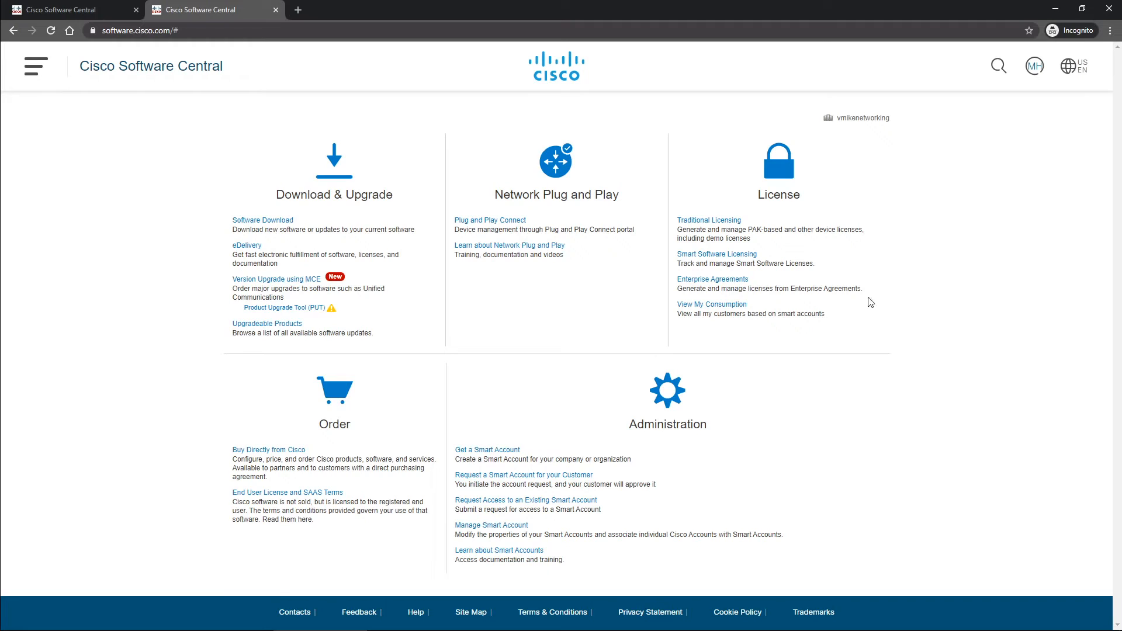
{"action": "left_click", "coordinate": [519, 220]}
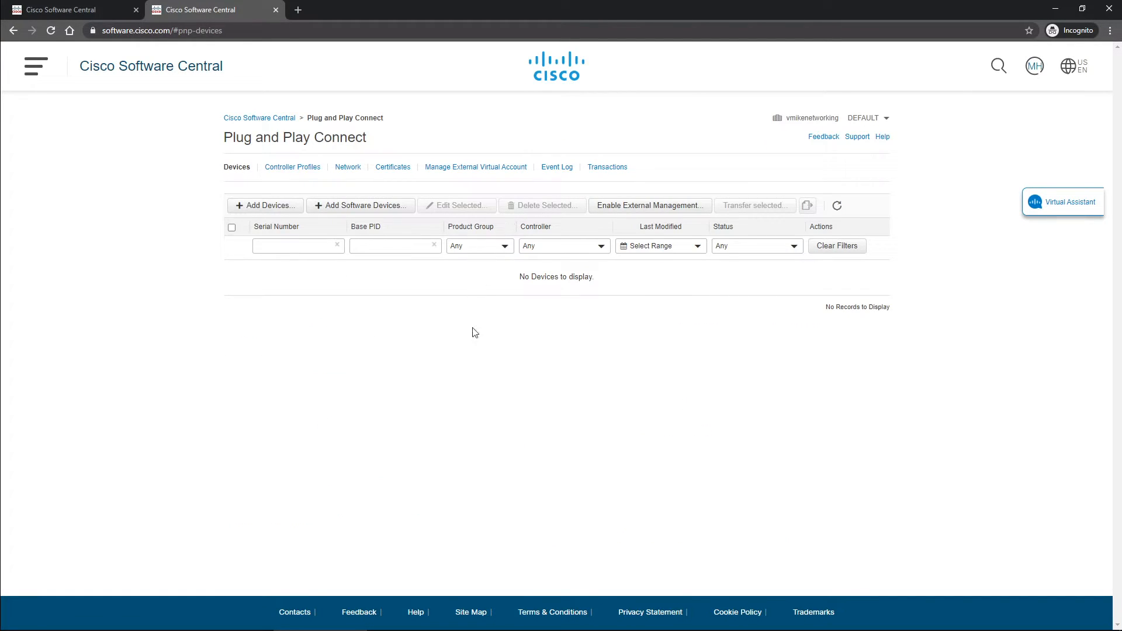
{"action": "left_click", "coordinate": [862, 120]}
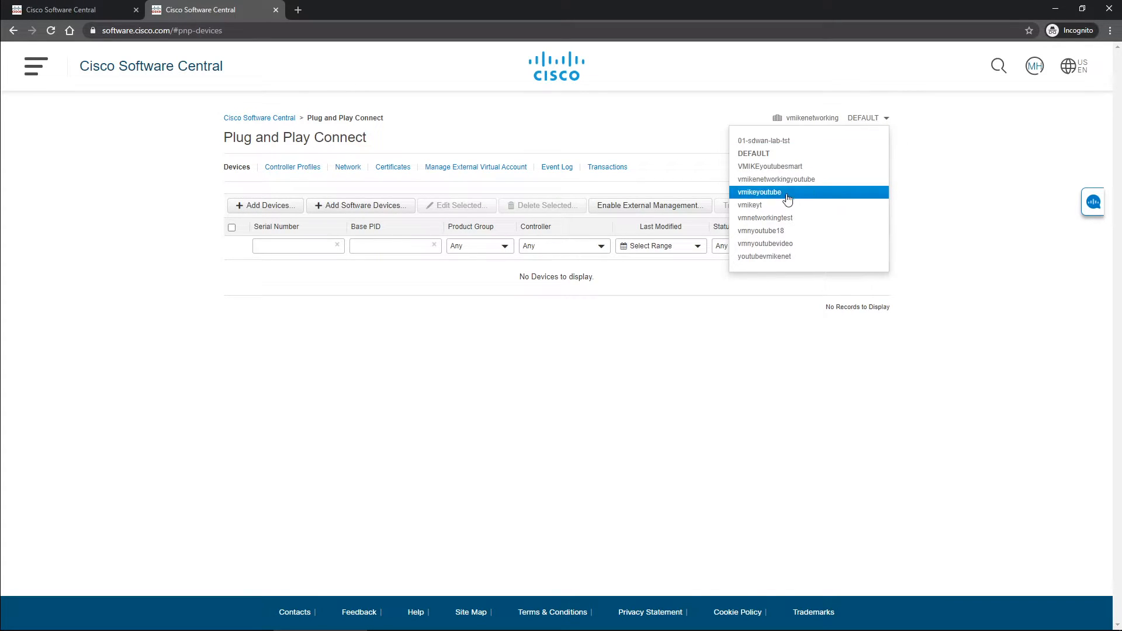
{"action": "left_click", "coordinate": [753, 233]}
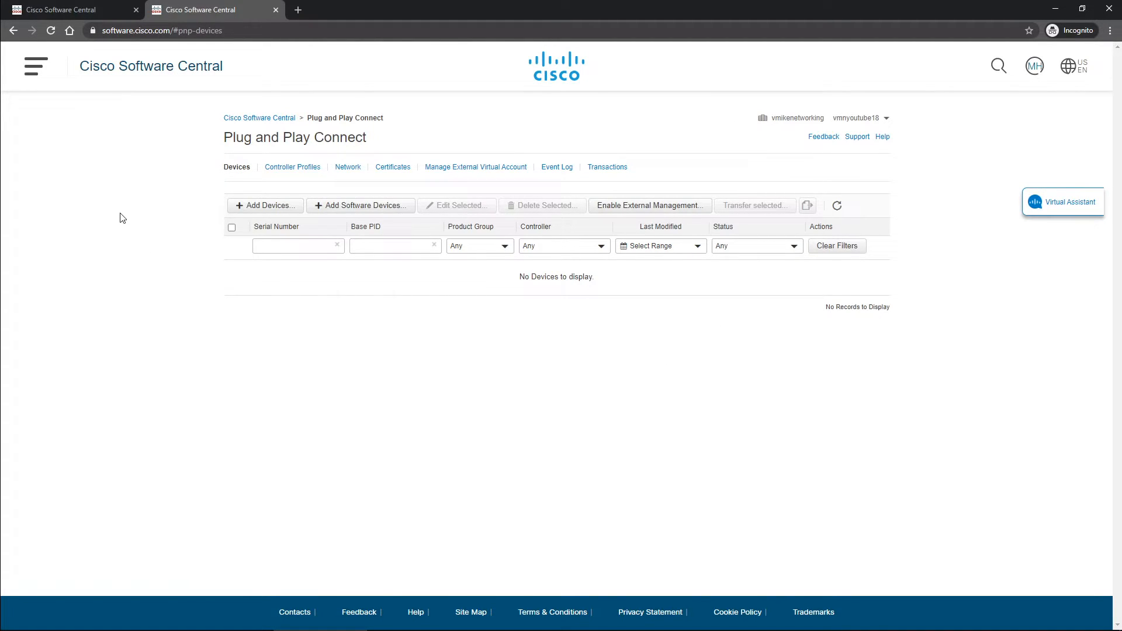
Start a new controller profile with the controller type VBOND.
{"action": "left_click", "coordinate": [280, 169]}
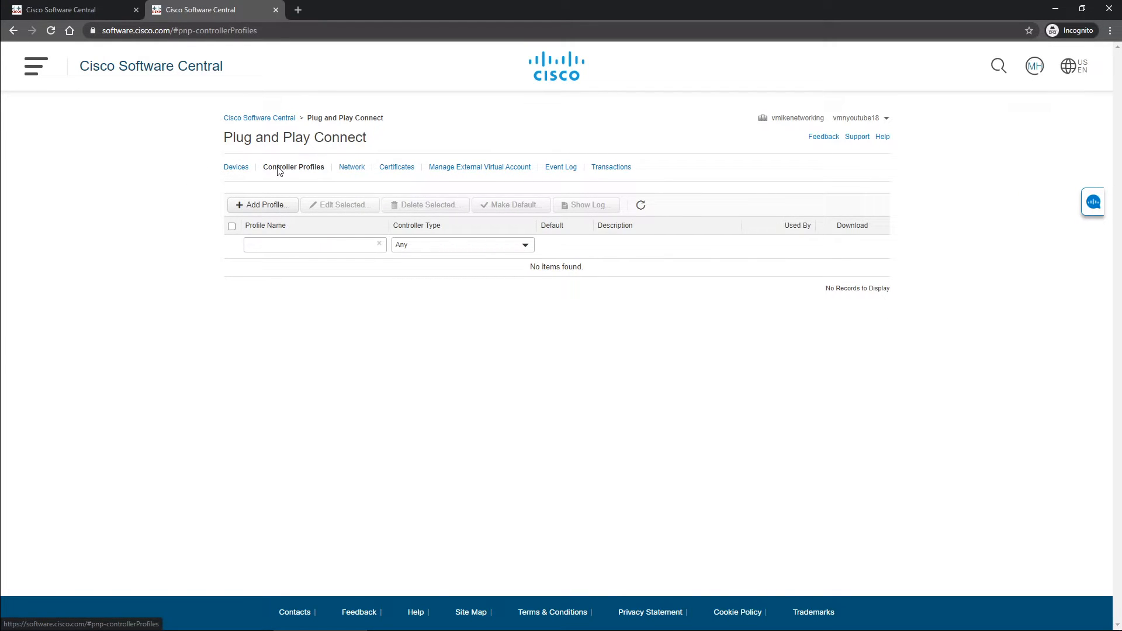
{"action": "left_click", "coordinate": [264, 205]}
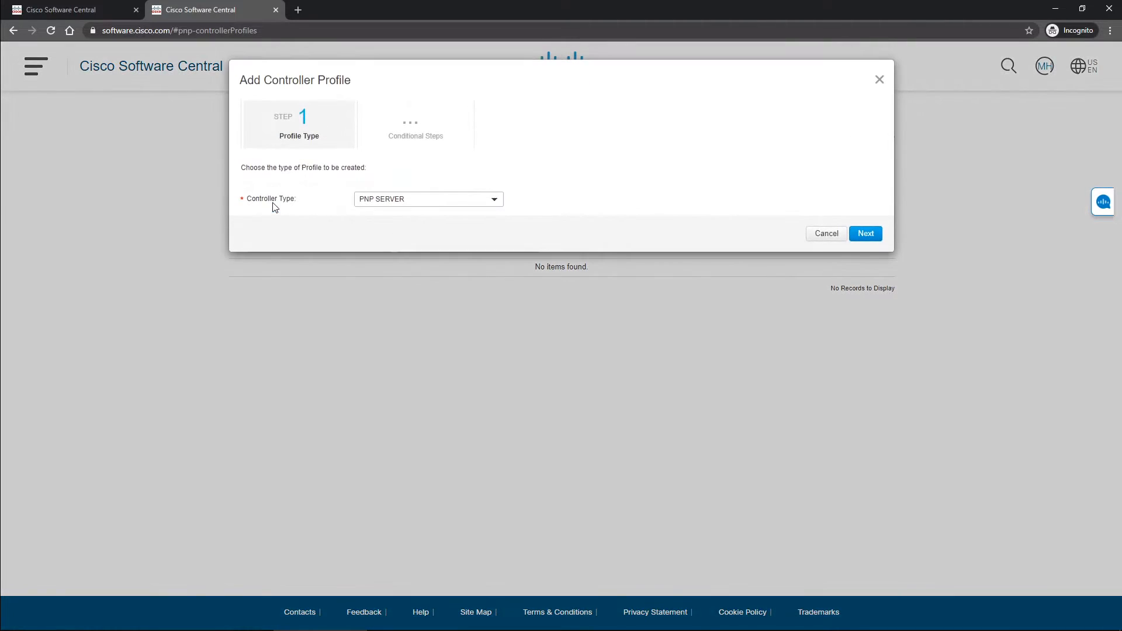
{"action": "left_click", "coordinate": [380, 202]}
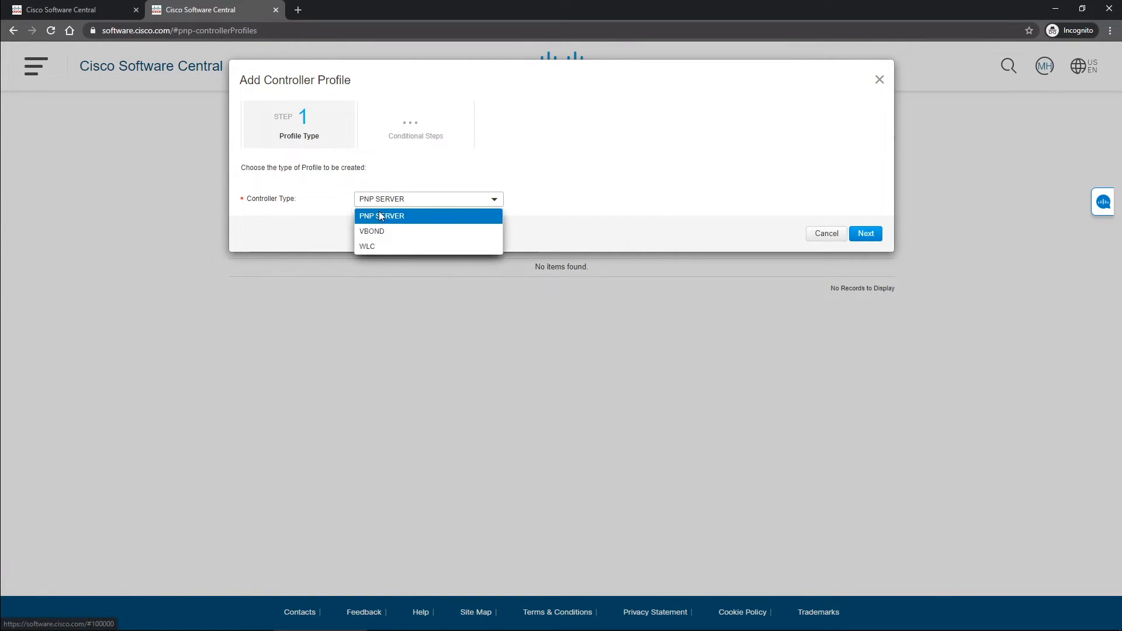
{"action": "left_click", "coordinate": [379, 233]}
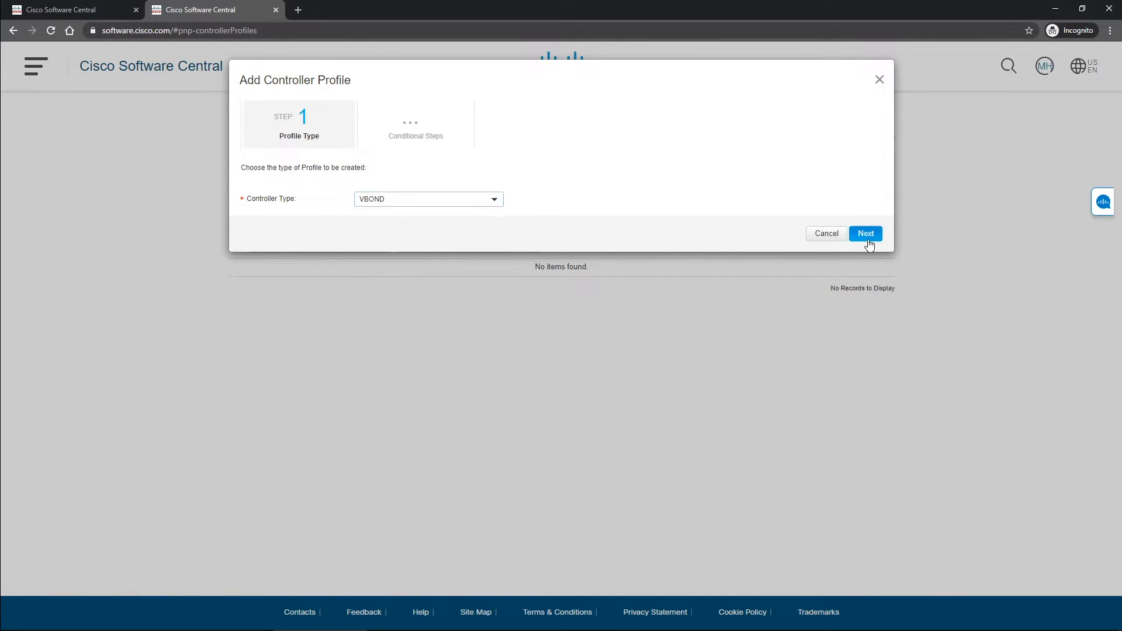
{"action": "left_click", "coordinate": [866, 235]}
Name the controller profile VMN18YT and set its organization name to vmn18yt.
{"action": "left_click", "coordinate": [529, 175]}
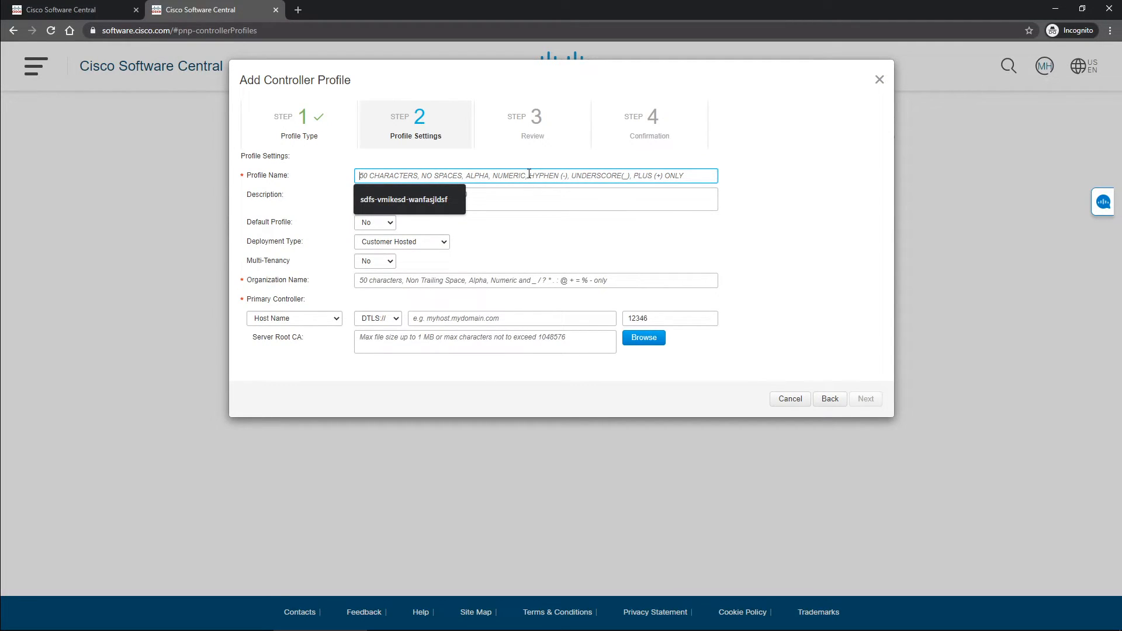
{"action": "type", "text": "VMN18"}
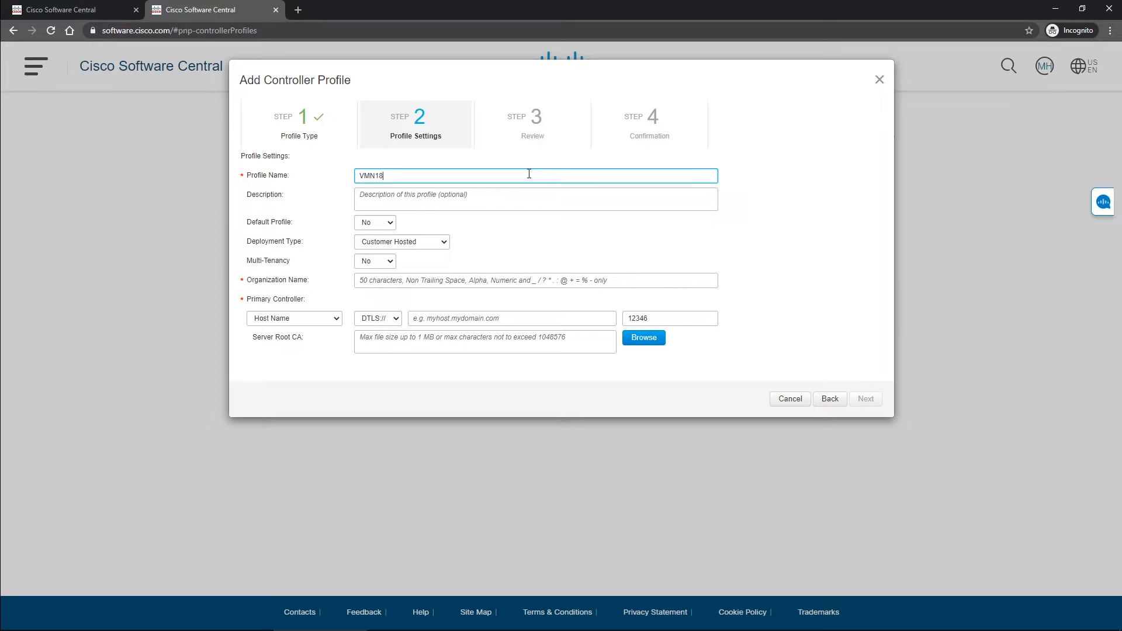
{"action": "type", "text": "YT"}
{"action": "left_click", "coordinate": [375, 282]}
{"action": "type", "text": "vmn18"}
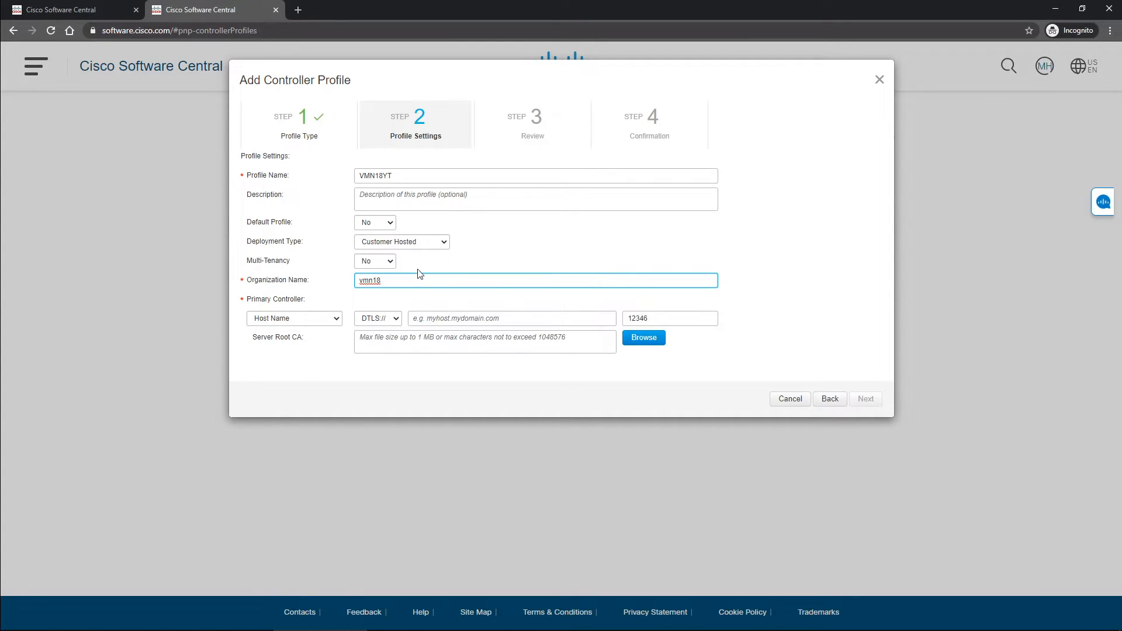
{"action": "type", "text": "yt"}
Set the primary controller to the IPv4 address 1.1.1.3 and try to continue to the review.
{"action": "left_click", "coordinate": [275, 320]}
{"action": "left_click", "coordinate": [276, 343]}
{"action": "left_click", "coordinate": [446, 316]}
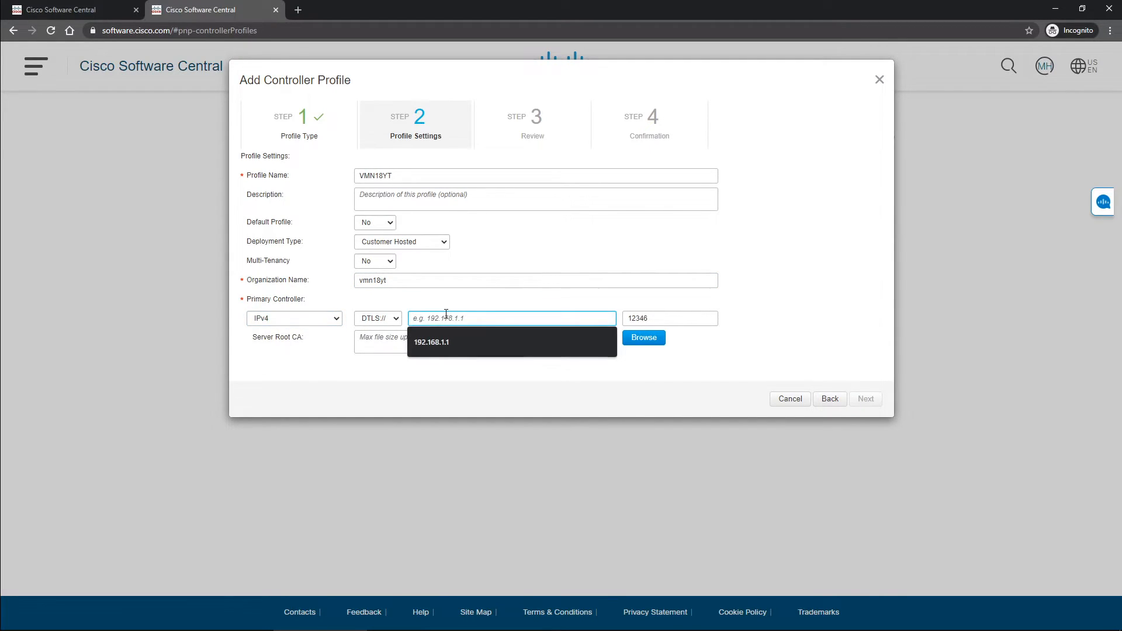
{"action": "type", "text": "1.1.1."}
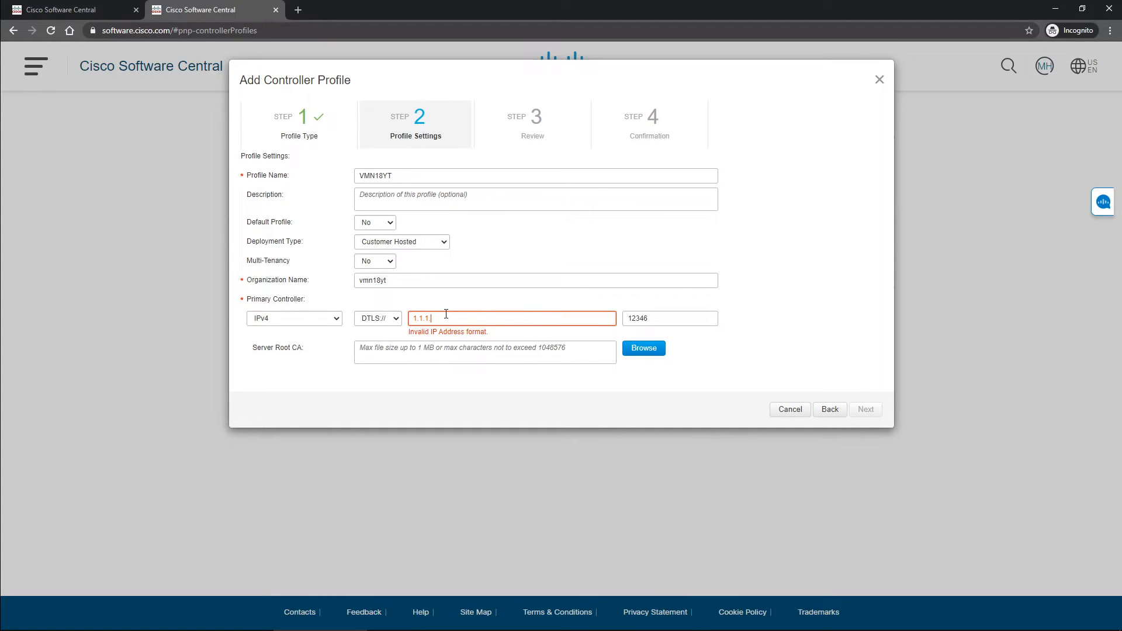
{"action": "type", "text": "3"}
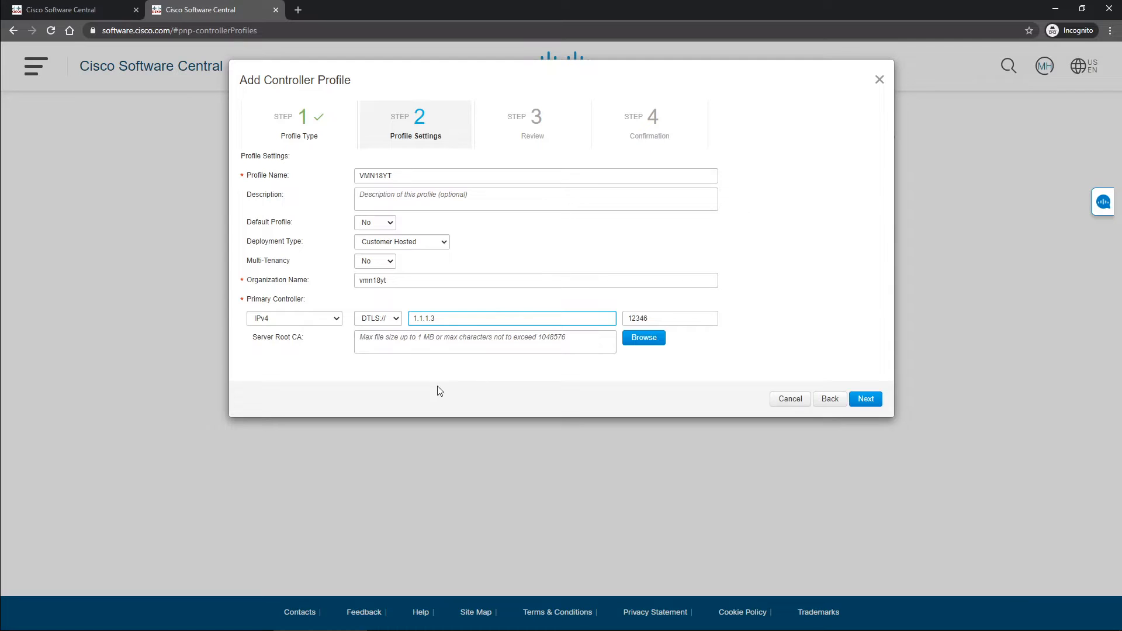
{"action": "left_click", "coordinate": [865, 400]}
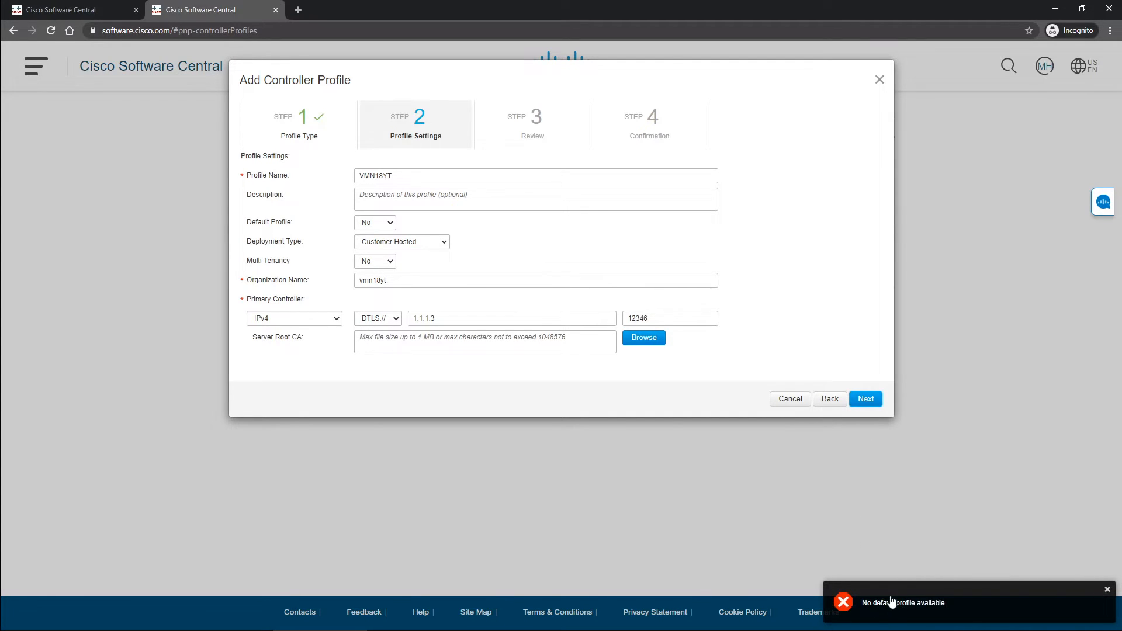
Make VMN18YT the default profile and submit the new controller profile.
{"action": "left_click", "coordinate": [375, 224]}
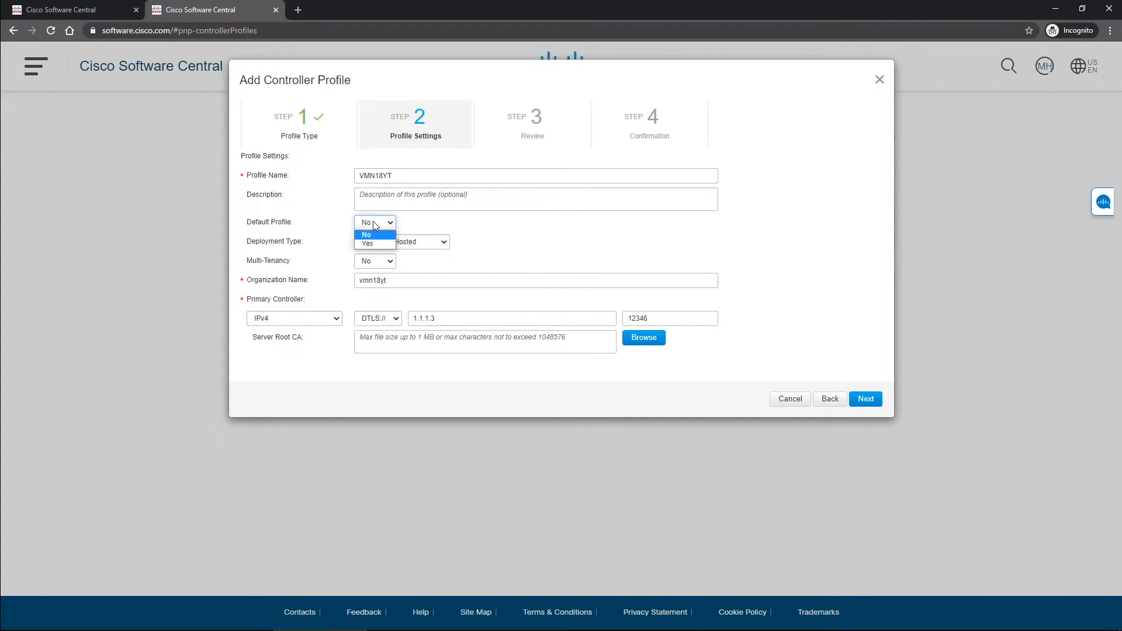
{"action": "left_click", "coordinate": [366, 244]}
{"action": "left_click", "coordinate": [876, 404]}
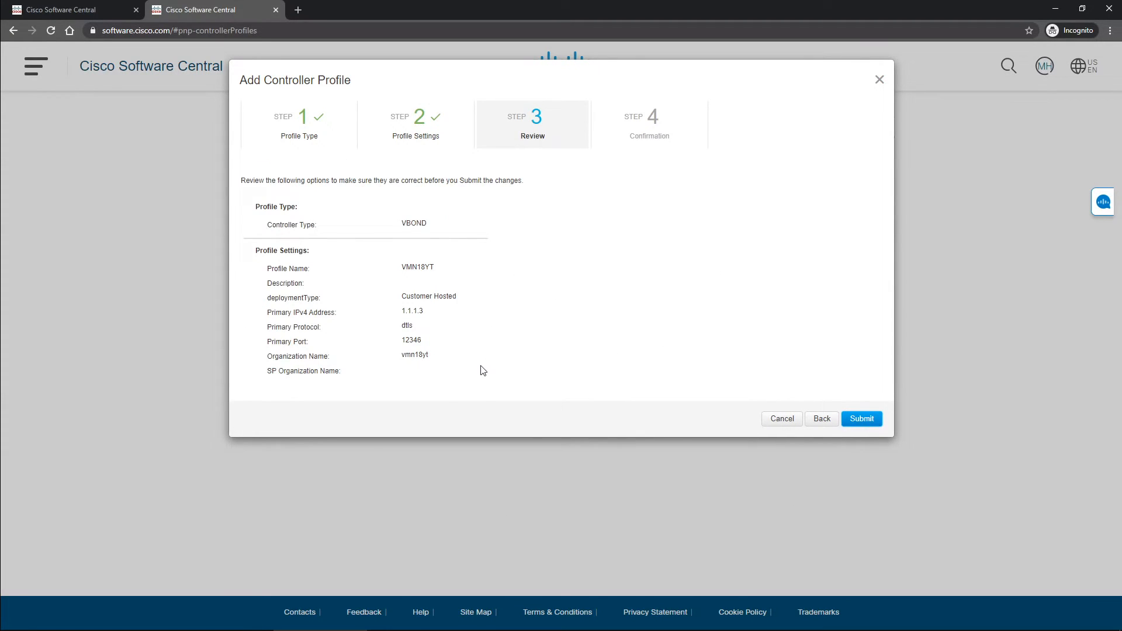
{"action": "left_click", "coordinate": [873, 421]}
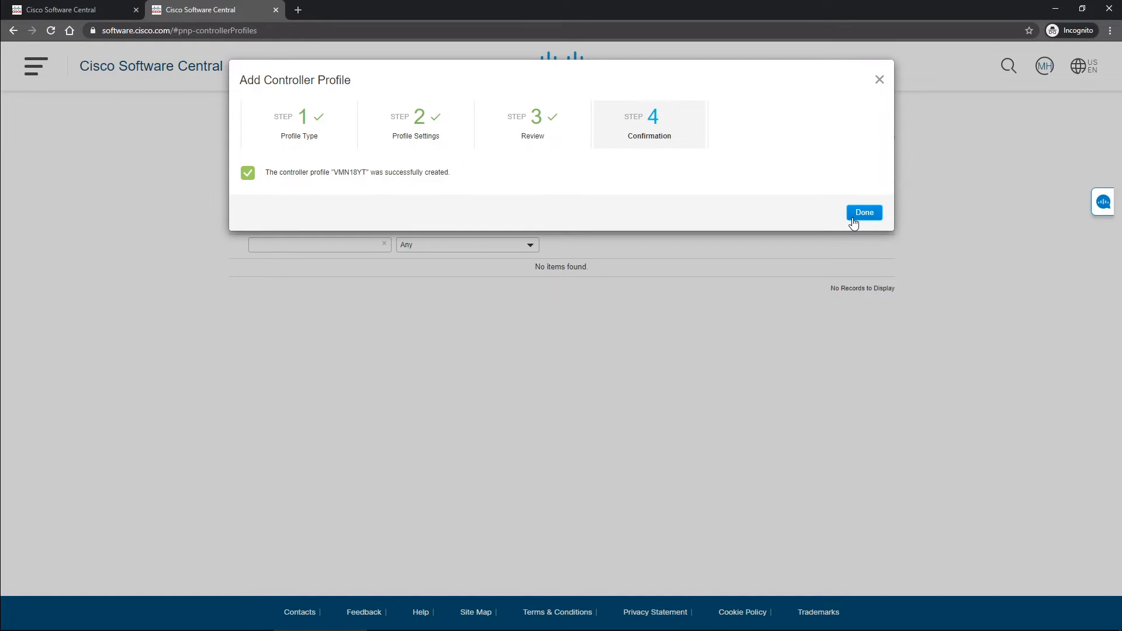
{"action": "left_click", "coordinate": [853, 222]}
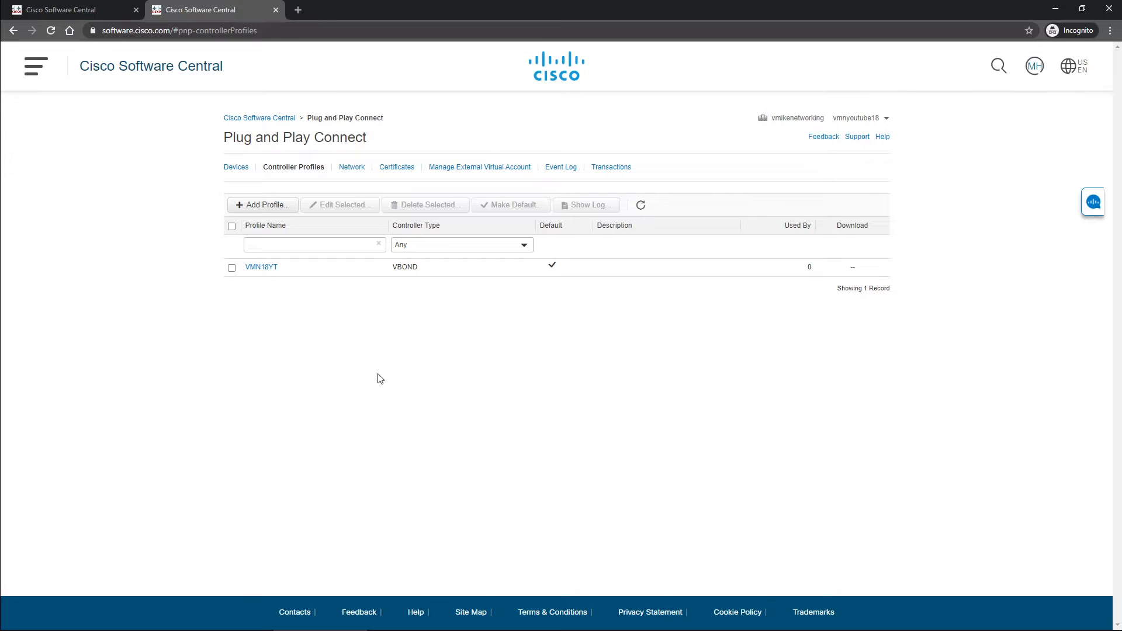
Add a software device with base PID VEDGE-CLOUD-DNA, quantity 5 and controller profile VMN18YT to the device list.
{"action": "left_click", "coordinate": [233, 169]}
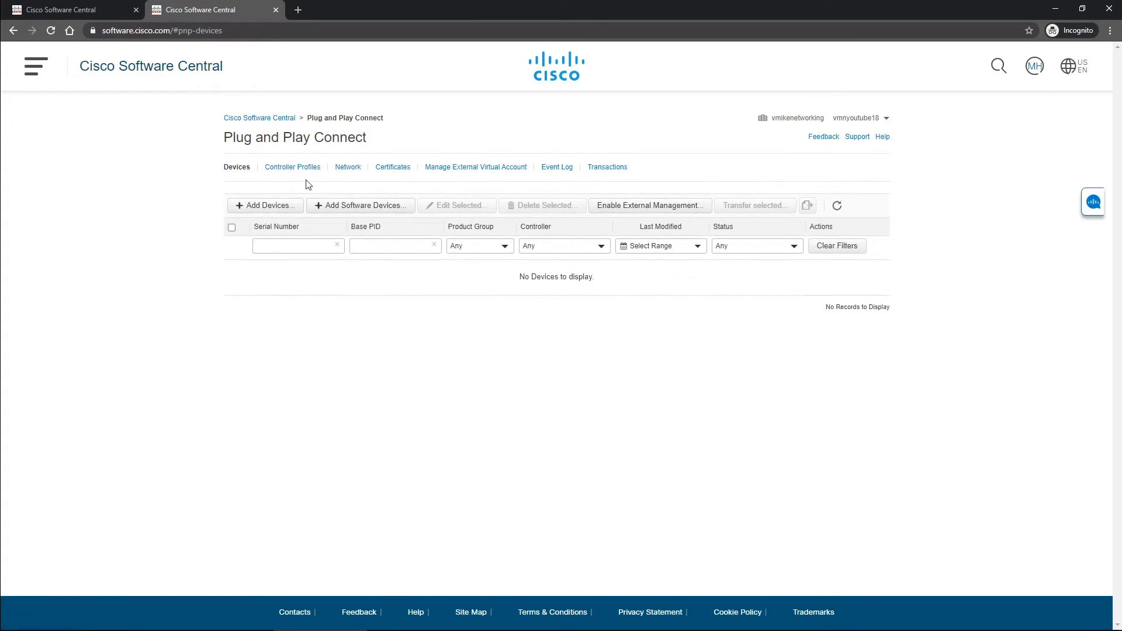
{"action": "left_click", "coordinate": [357, 207]}
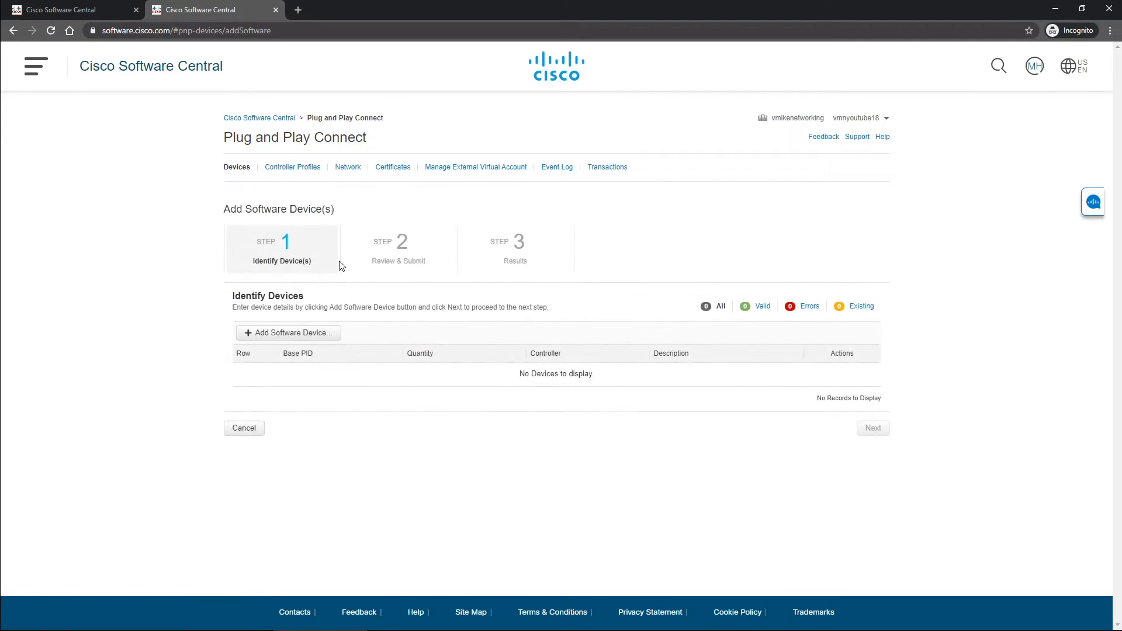
{"action": "left_click", "coordinate": [313, 339]}
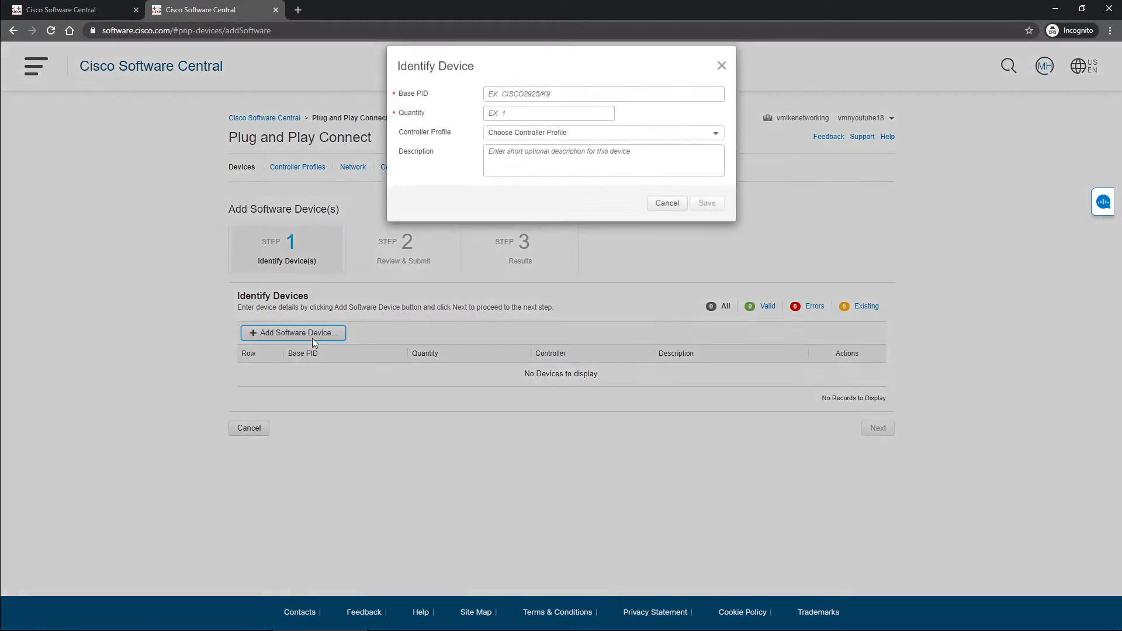
{"action": "left_click", "coordinate": [520, 108]}
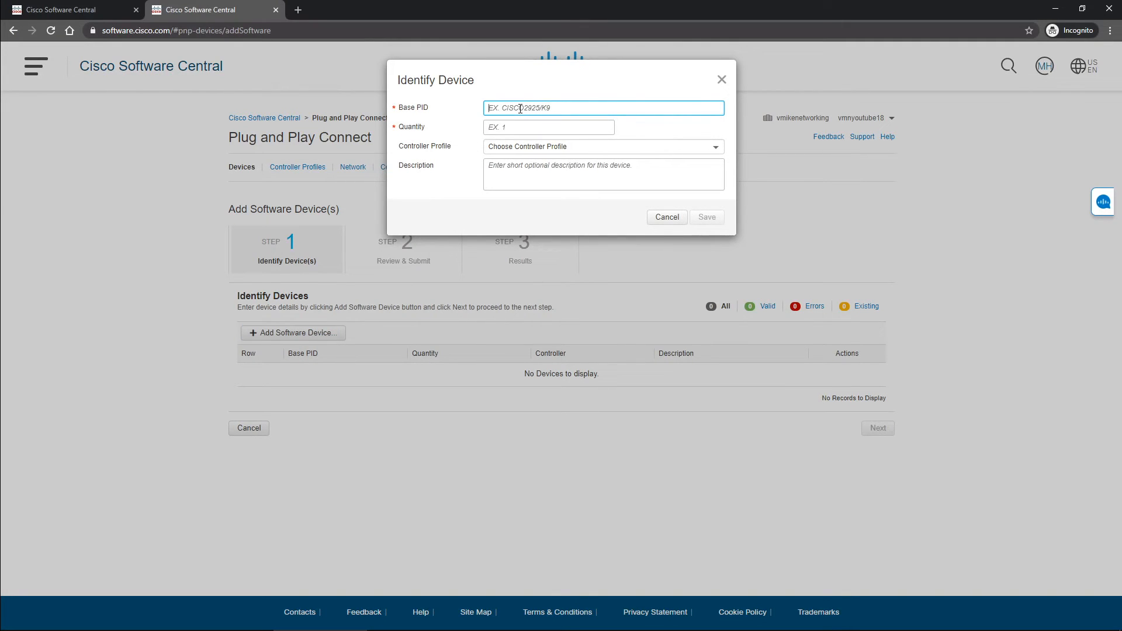
{"action": "type", "text": "VEDGE"}
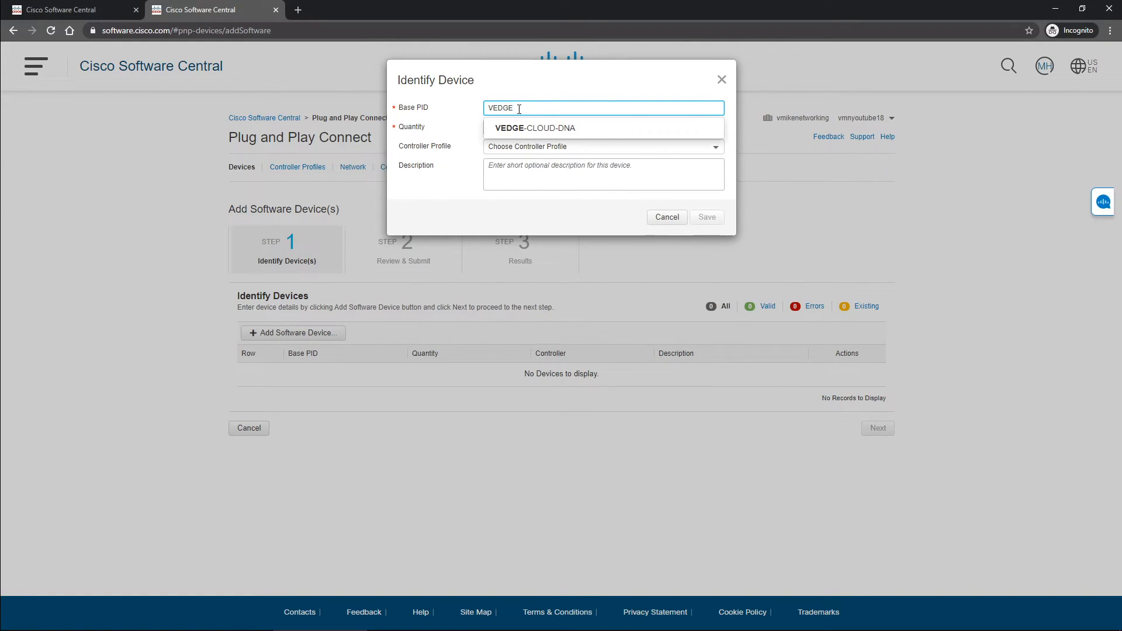
{"action": "left_click", "coordinate": [520, 127]}
{"action": "left_click", "coordinate": [519, 127]}
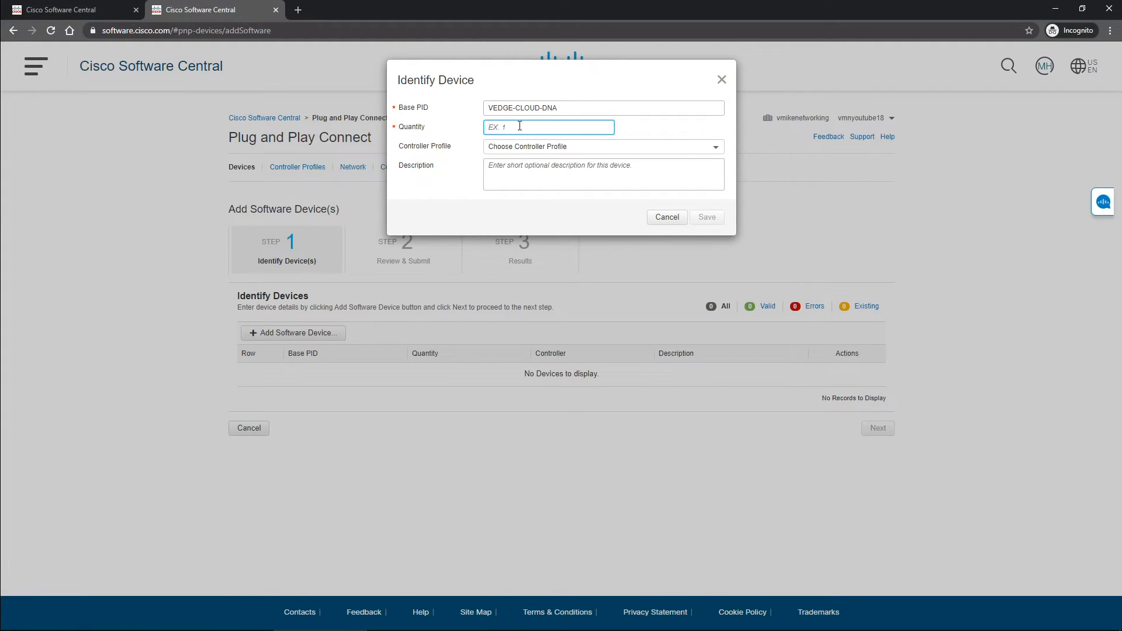
{"action": "type", "text": "5"}
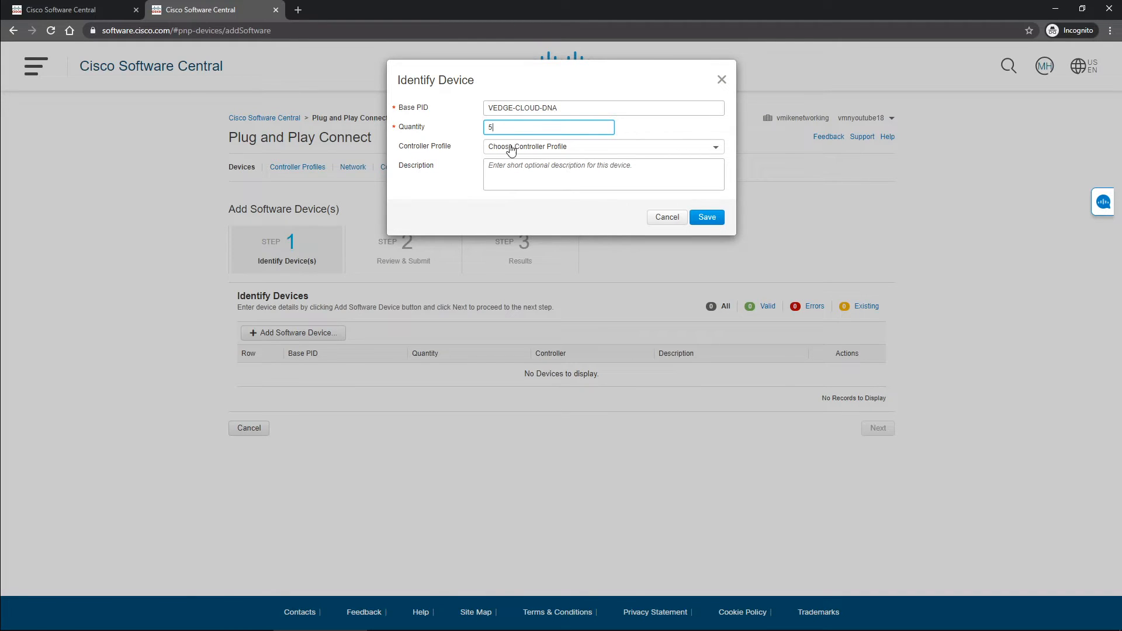
{"action": "left_click", "coordinate": [509, 153]}
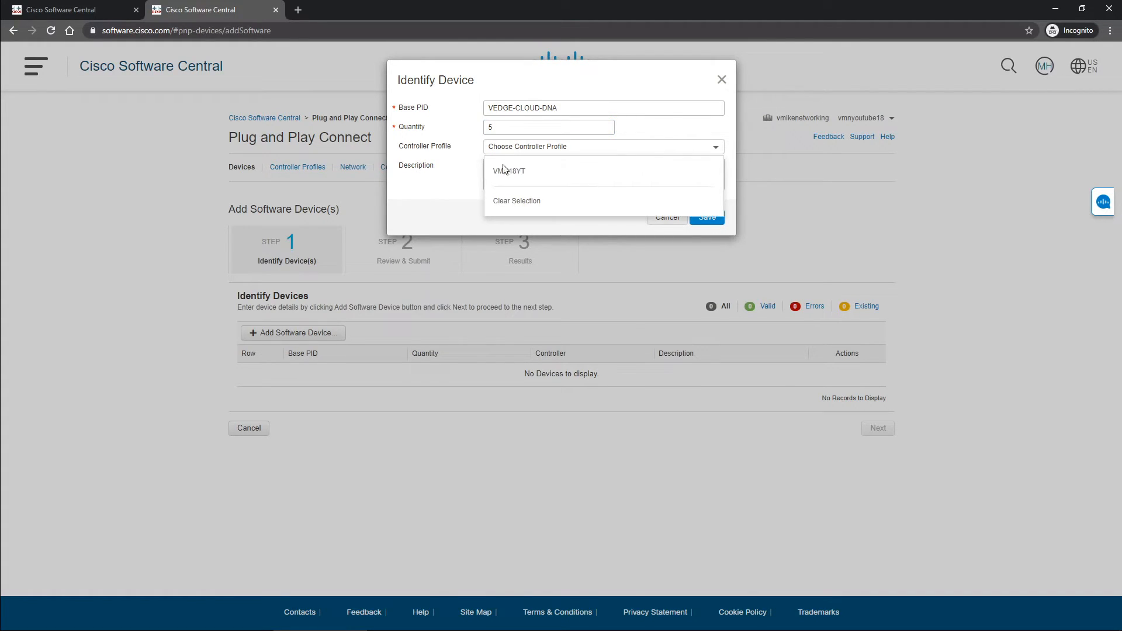
{"action": "left_click", "coordinate": [505, 173]}
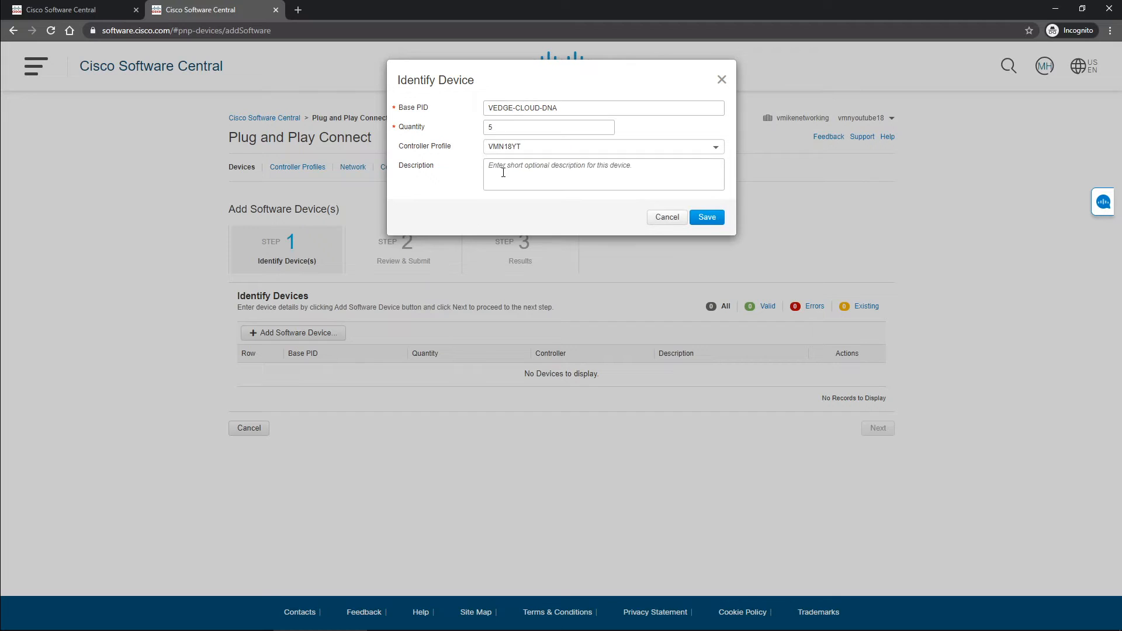
{"action": "left_click", "coordinate": [713, 224]}
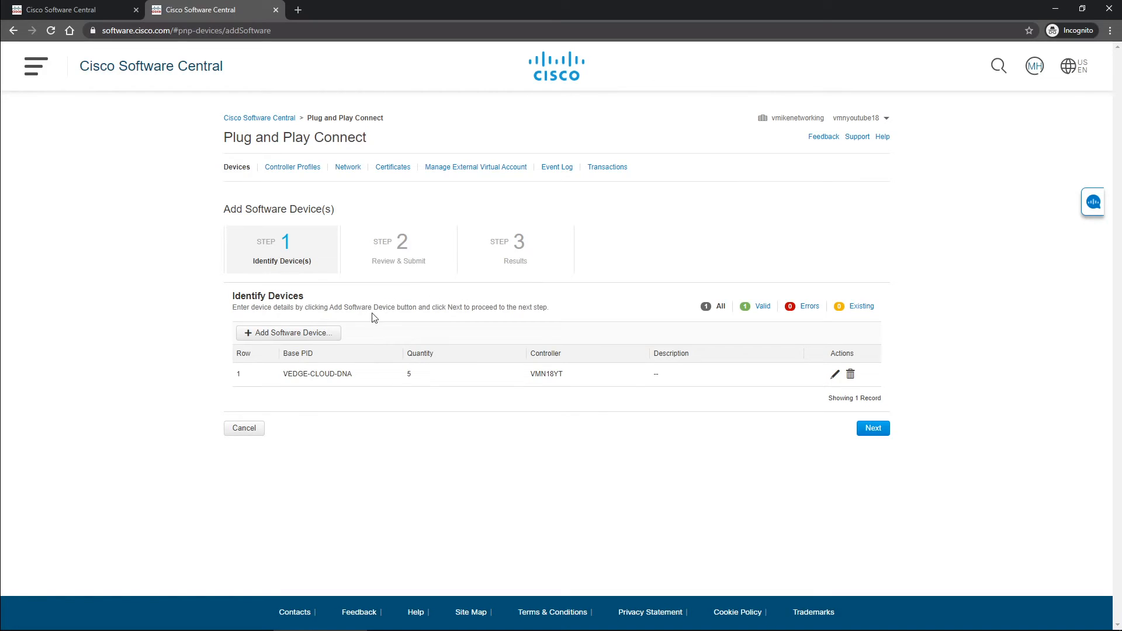
Add a second software device with base PID CSR1KV, quantity 5 and controller profile VMN18YT.
{"action": "left_click", "coordinate": [329, 333]}
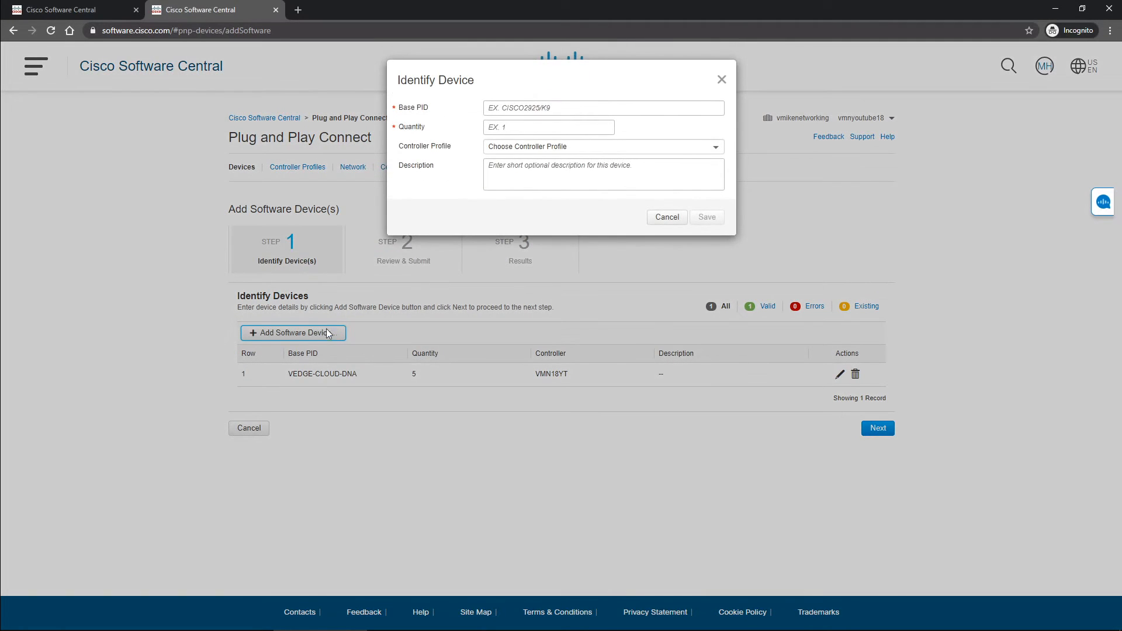
{"action": "left_click", "coordinate": [512, 109]}
{"action": "type", "text": "C"}
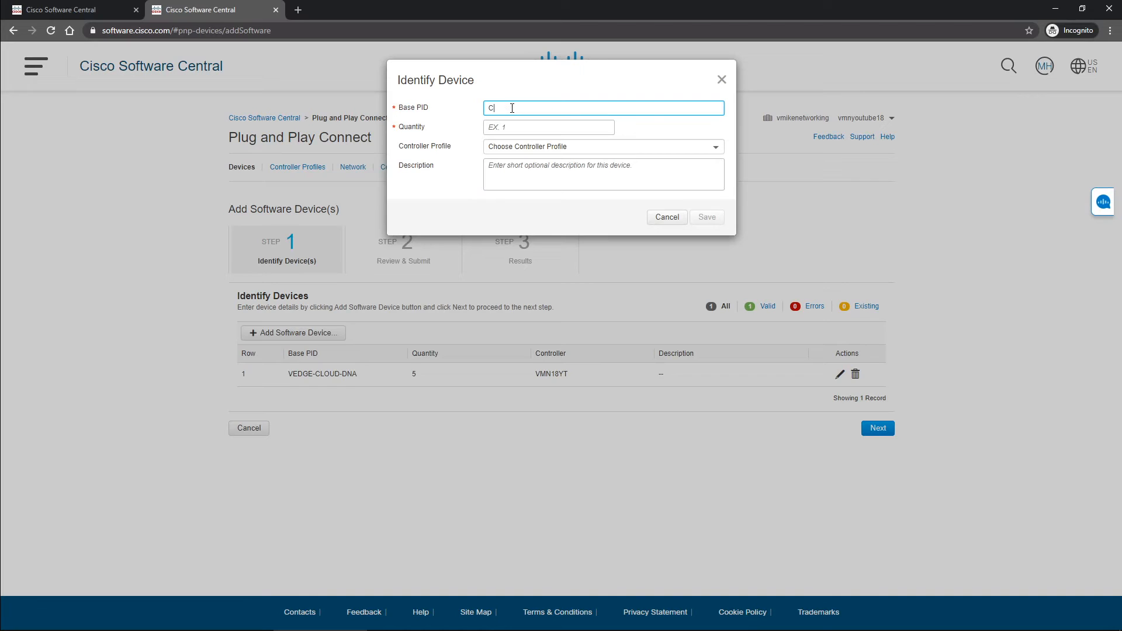
{"action": "type", "text": "SR1"}
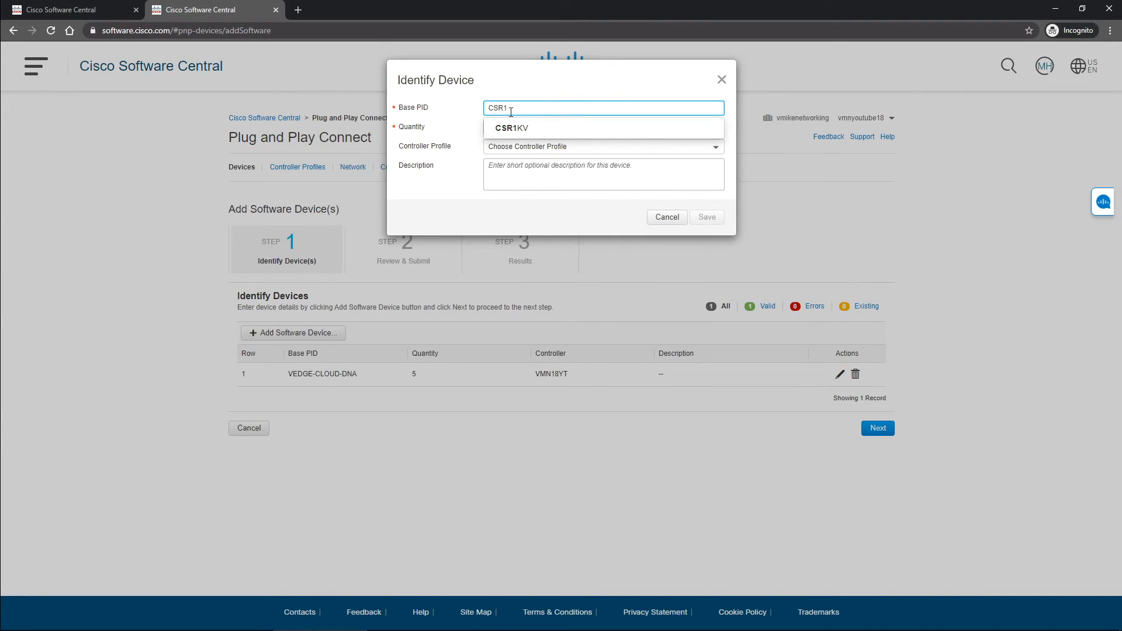
{"action": "left_click", "coordinate": [510, 128]}
{"action": "left_click", "coordinate": [509, 129]}
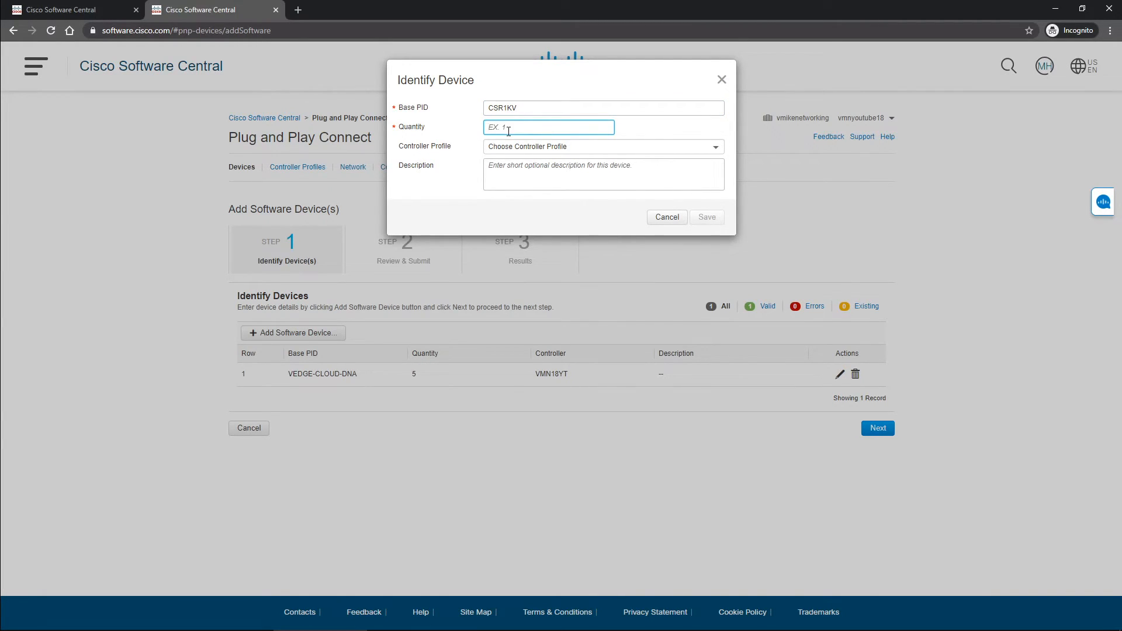
{"action": "type", "text": "5"}
{"action": "left_click", "coordinate": [513, 148]}
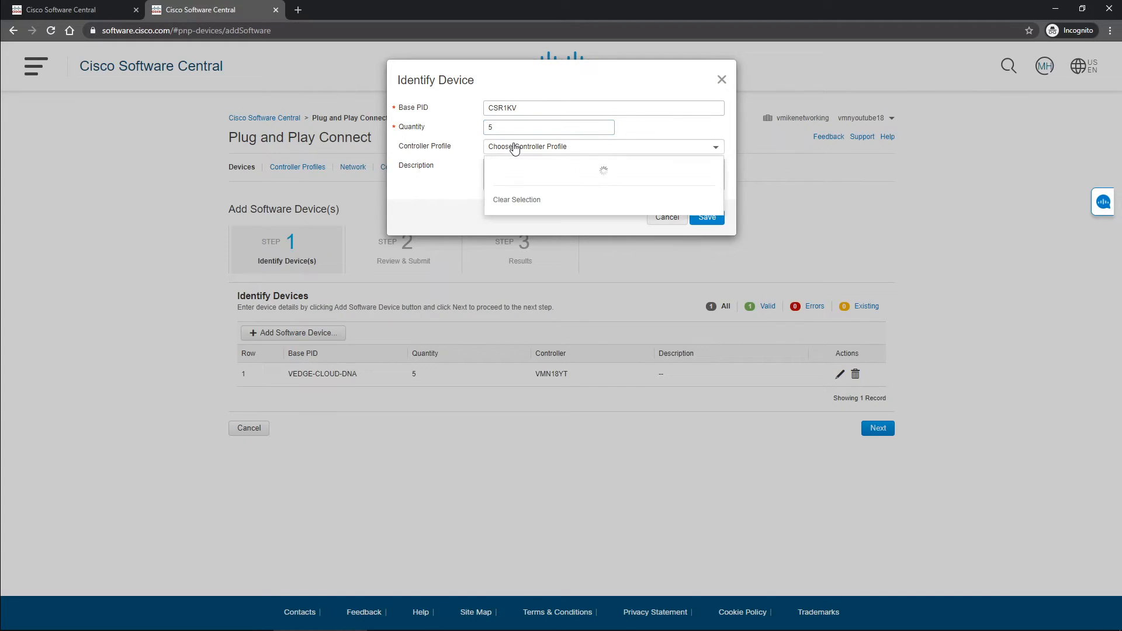
{"action": "left_click", "coordinate": [512, 168]}
{"action": "left_click", "coordinate": [704, 217]}
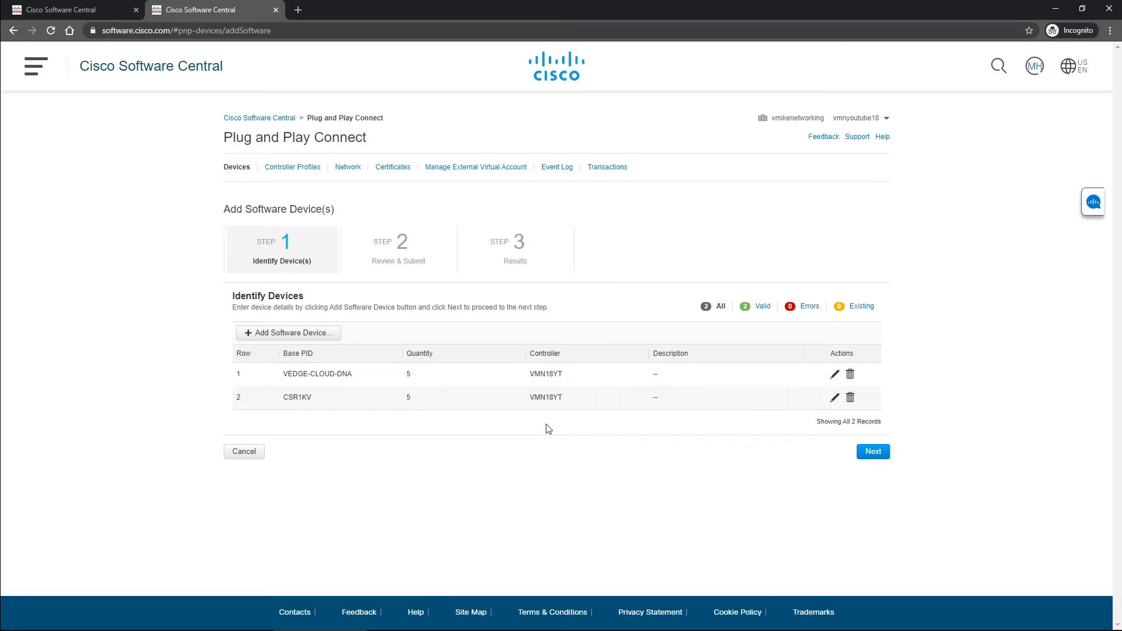
Submit the two identified software devices and return to the device overview.
{"action": "left_click", "coordinate": [871, 455]}
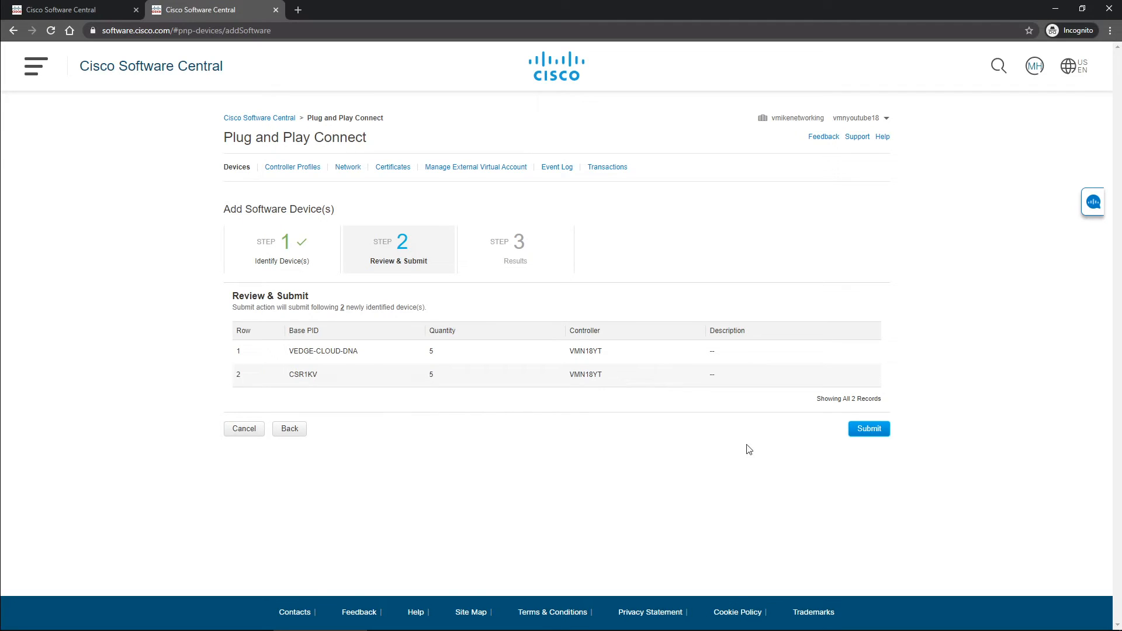
{"action": "left_click", "coordinate": [869, 429]}
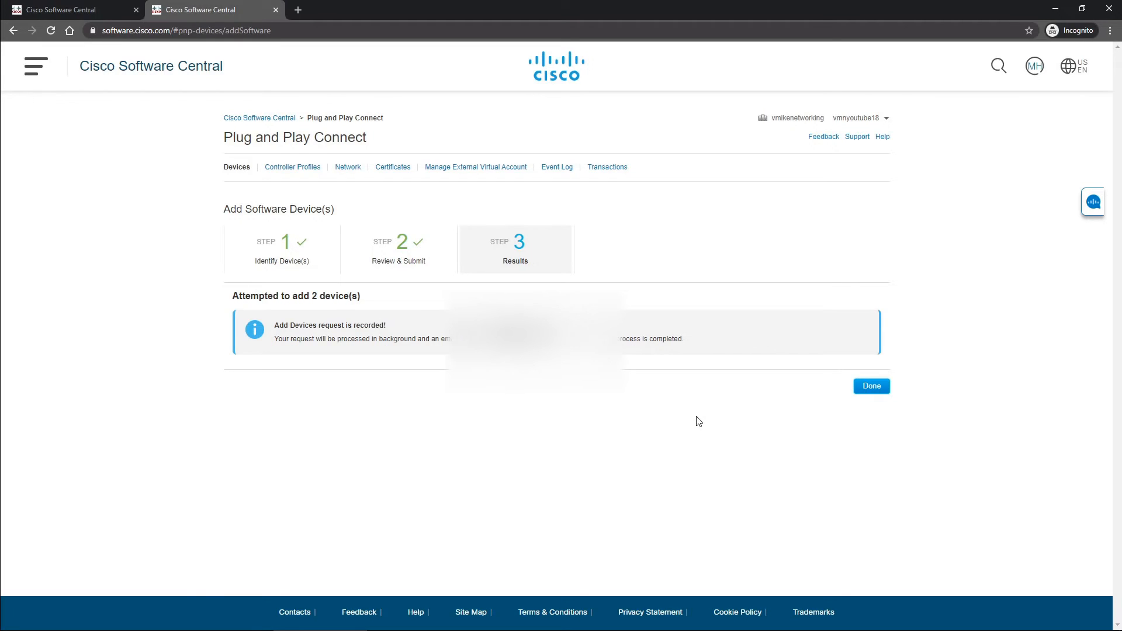
{"action": "left_click", "coordinate": [865, 388]}
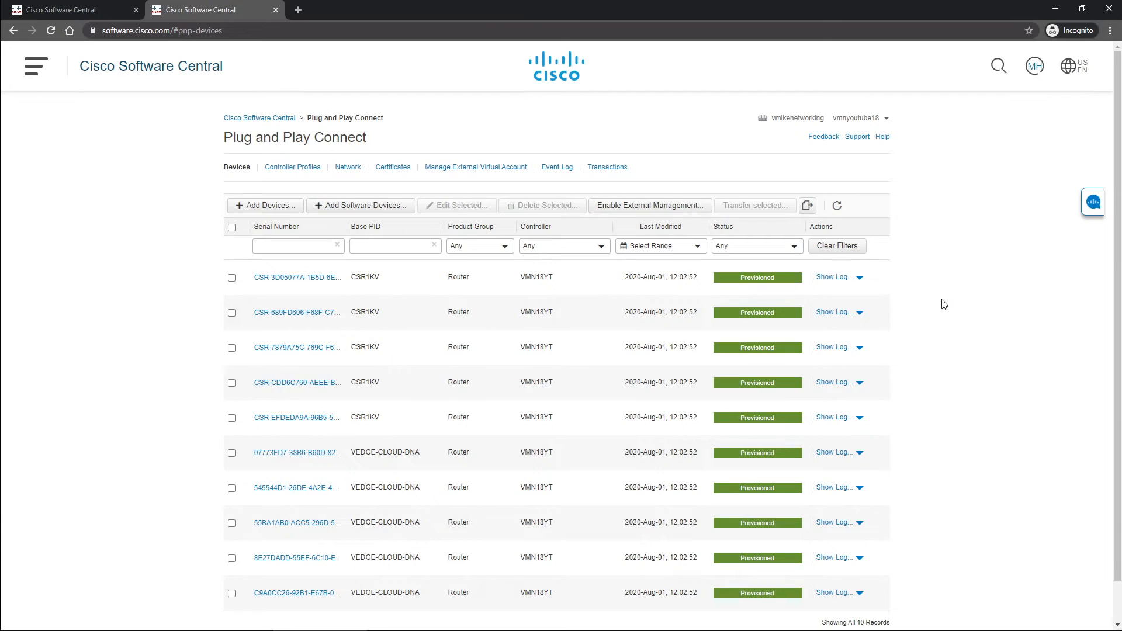
{"action": "scroll", "coordinate": [955, 305], "scroll_direction": "down", "scroll_amount": 2}
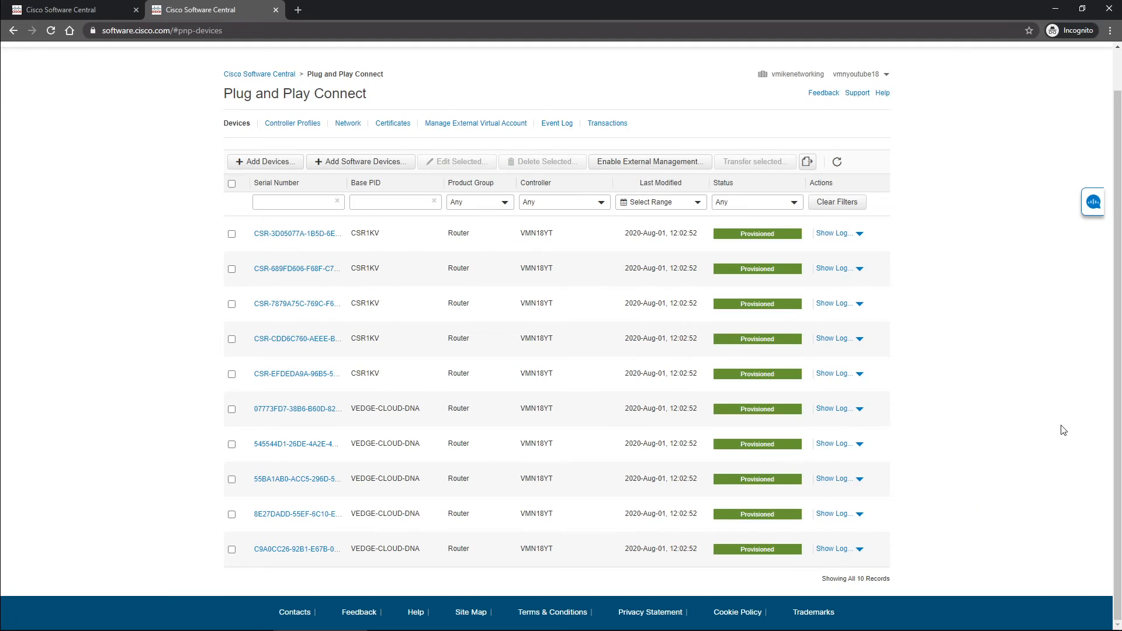
Download the VMN18YT profile's provisioning file for controller versions 18.3 and newer, saving it as serialFile (1).viptela in Pictures.
{"action": "left_click", "coordinate": [301, 125]}
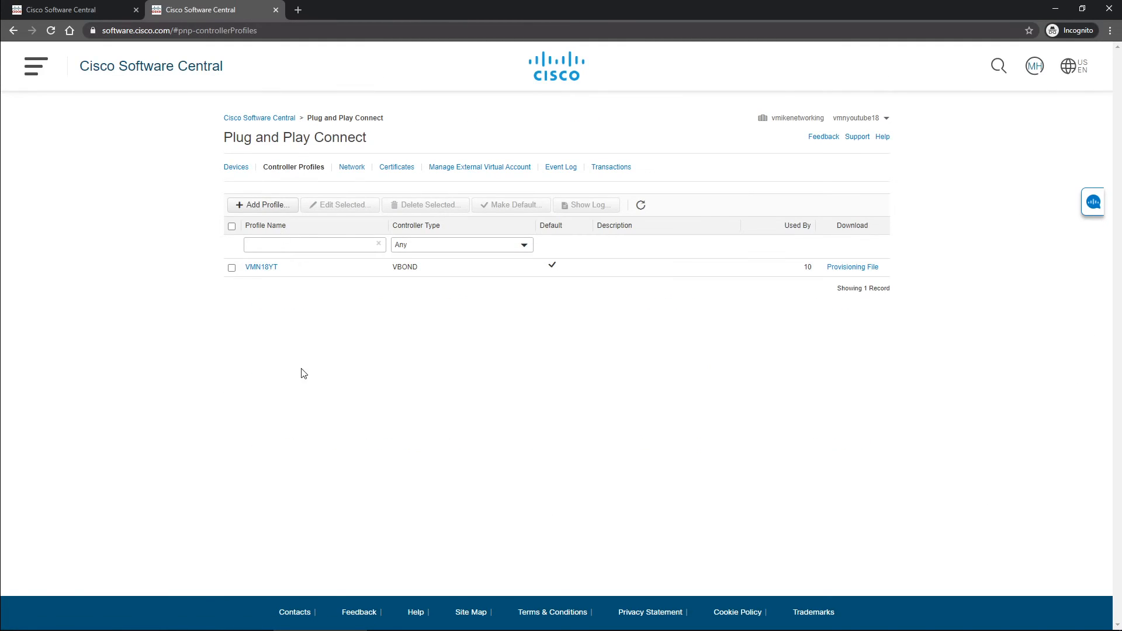
{"action": "left_click", "coordinate": [848, 269]}
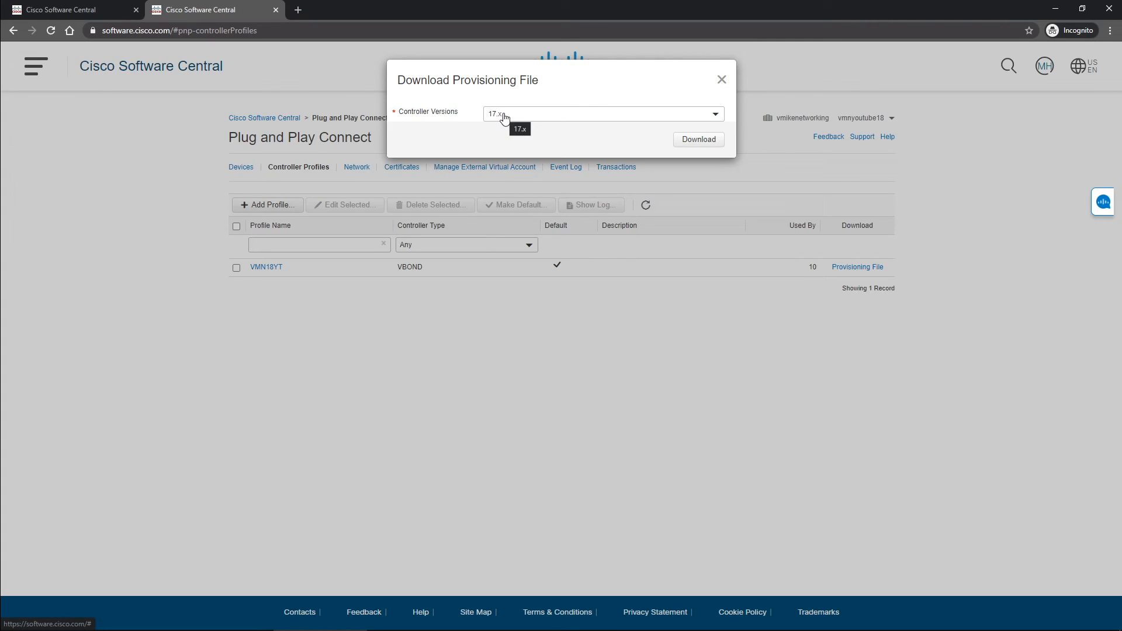
{"action": "left_click", "coordinate": [505, 116]}
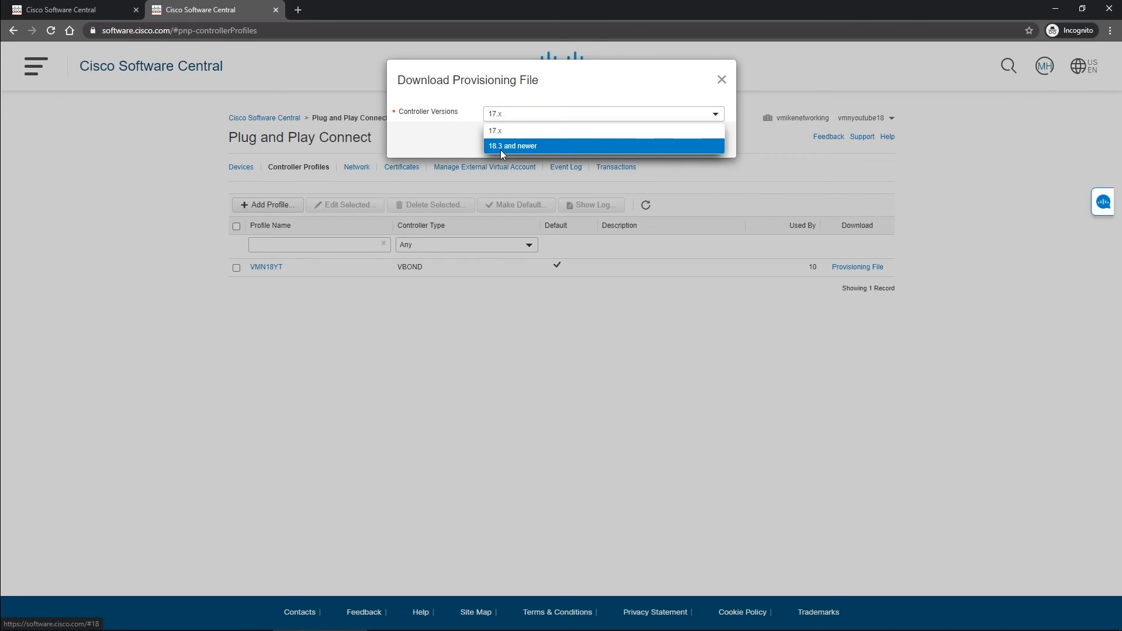
{"action": "left_click", "coordinate": [501, 147]}
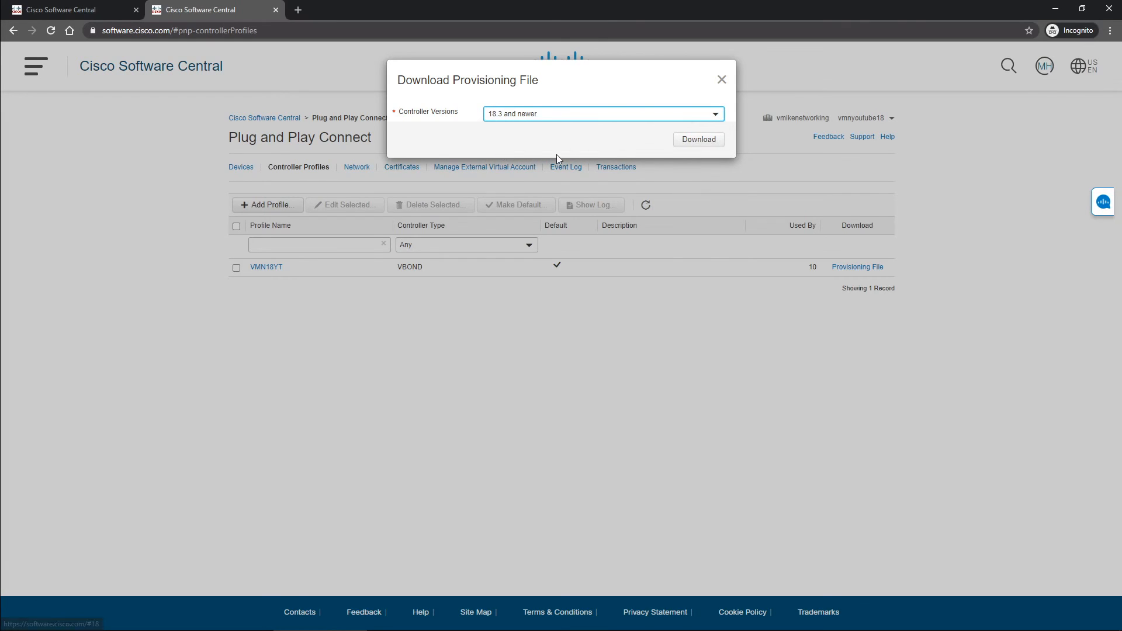
{"action": "left_click", "coordinate": [690, 140]}
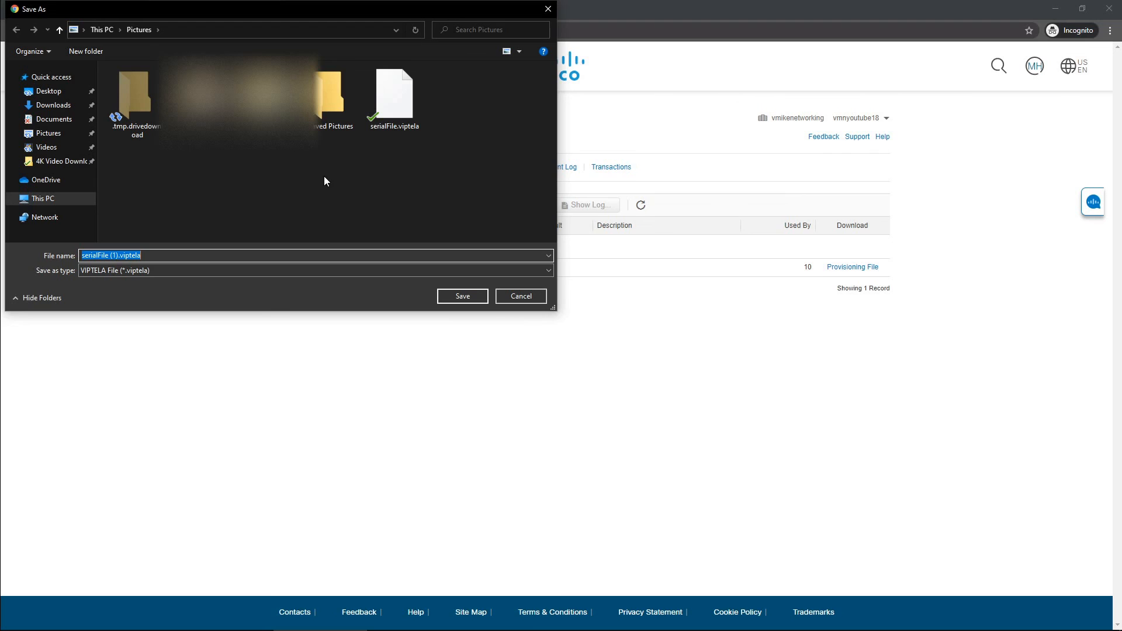
{"action": "left_click", "coordinate": [447, 296]}
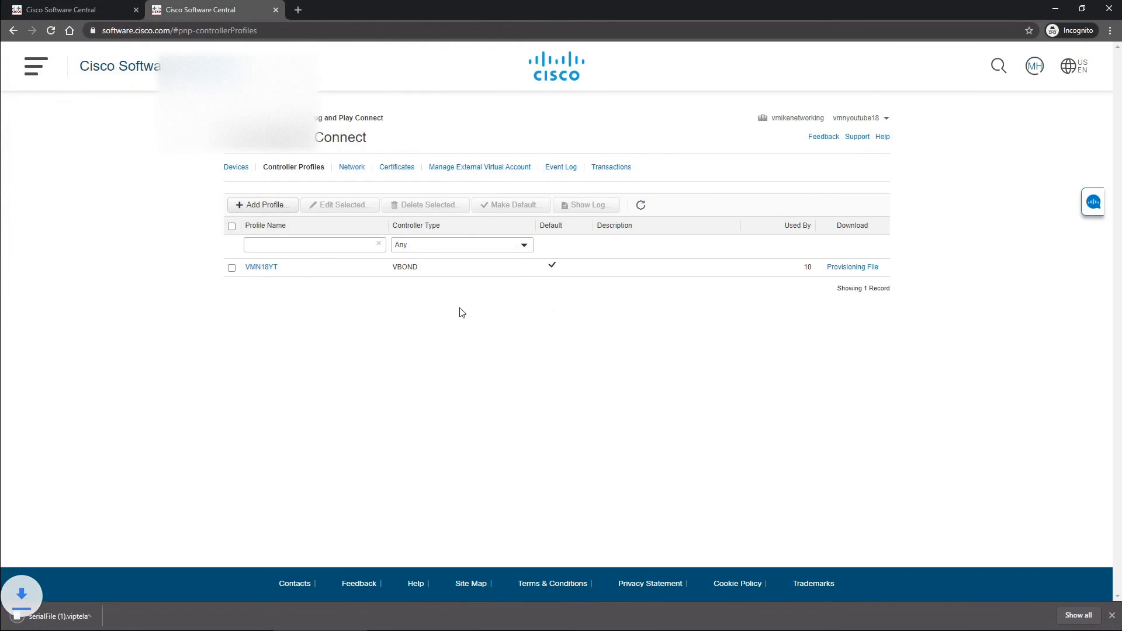